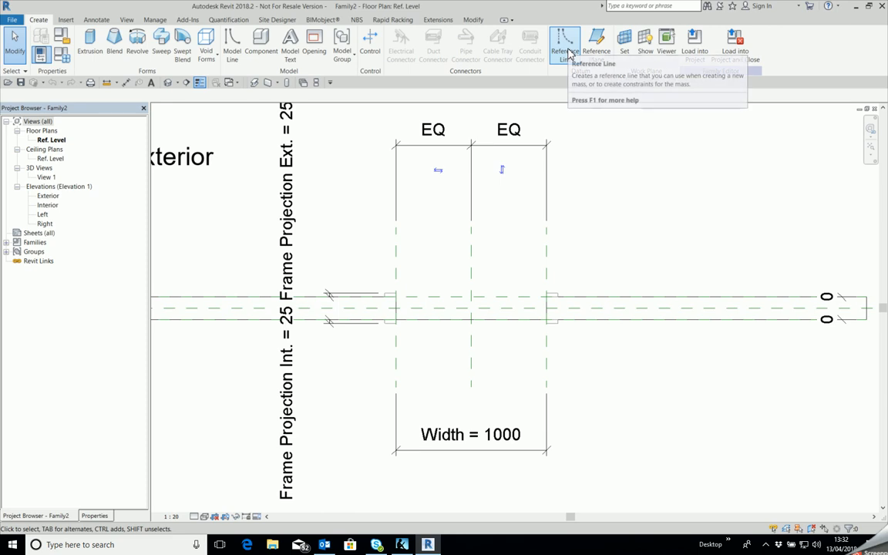
Step: Draw a reference line about 560 mm long from the right-hand opening's exterior wall corner, angled about 38° over the opening
left_click(567, 50)
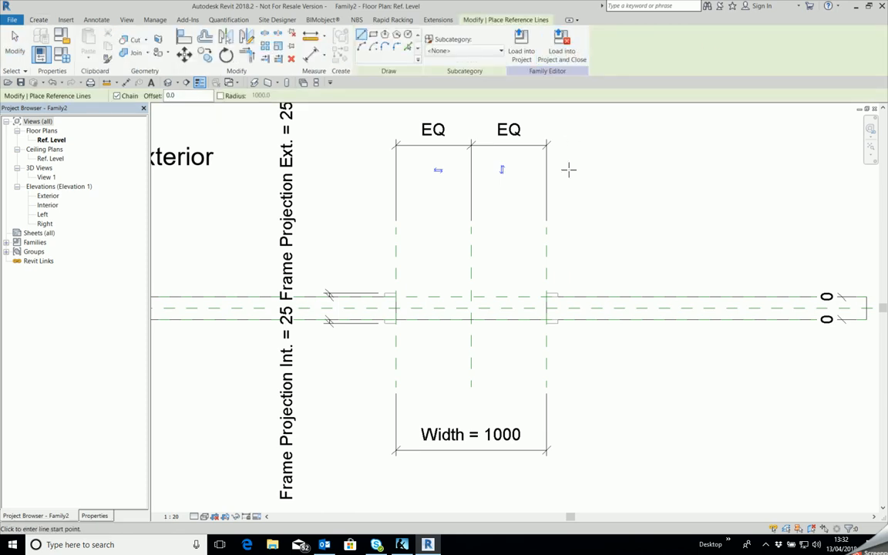
scroll(539, 308, "up", 2)
scroll(539, 308, "up", 2)
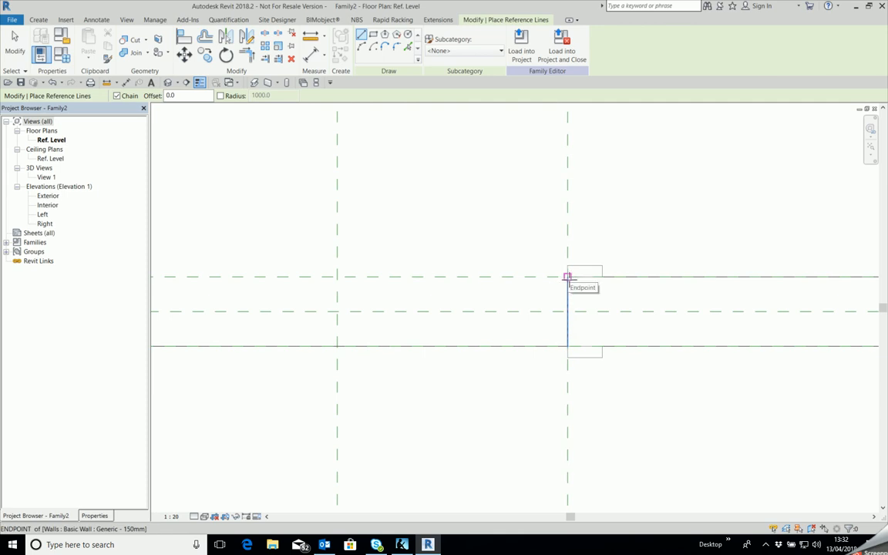
left_click(567, 276)
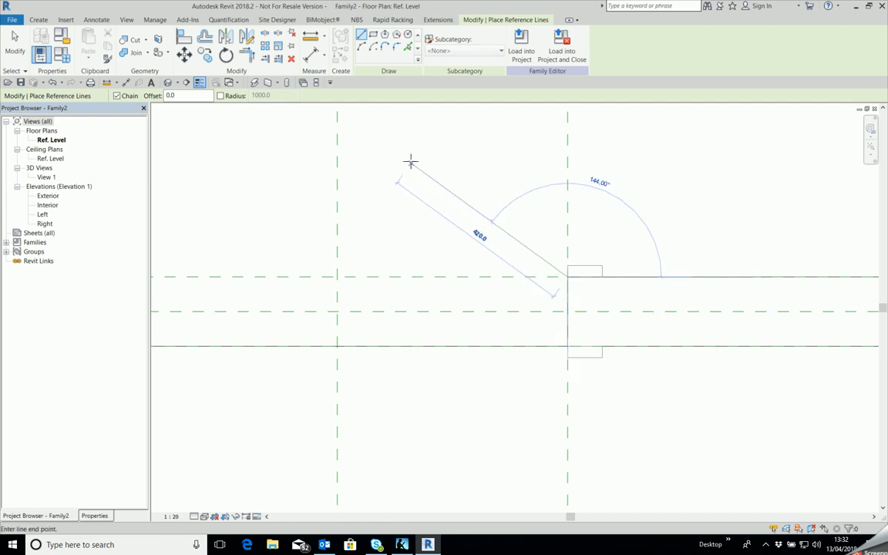
scroll(387, 146, "down", 2)
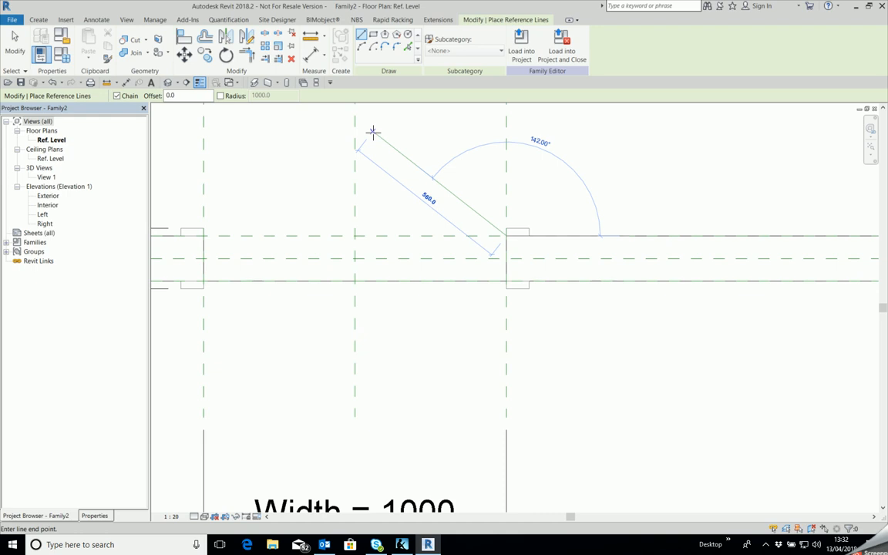
left_click(373, 132)
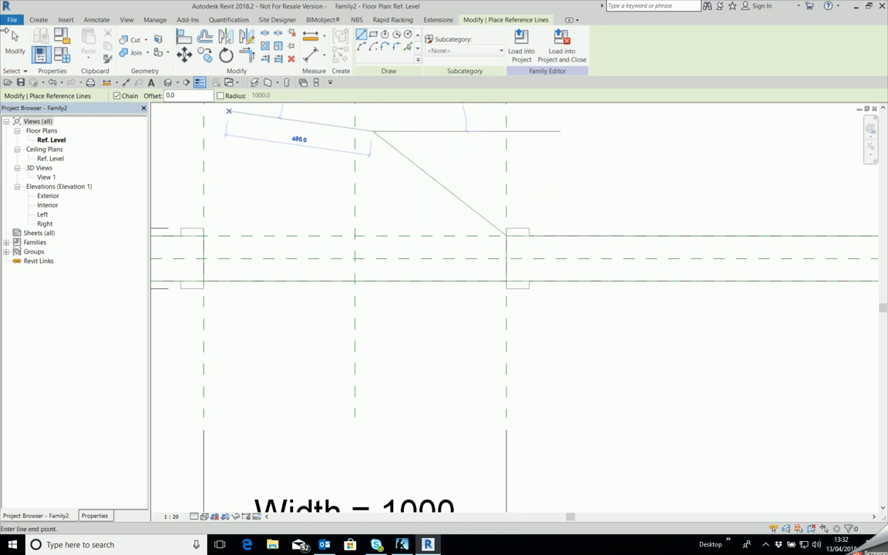
left_click(12, 40)
Step: Align the reference line's hinge-side endpoint to the vertical reference plane at the right-hand jamb and lock the alignment
scroll(575, 260, "down", 2)
scroll(479, 202, "up", 3)
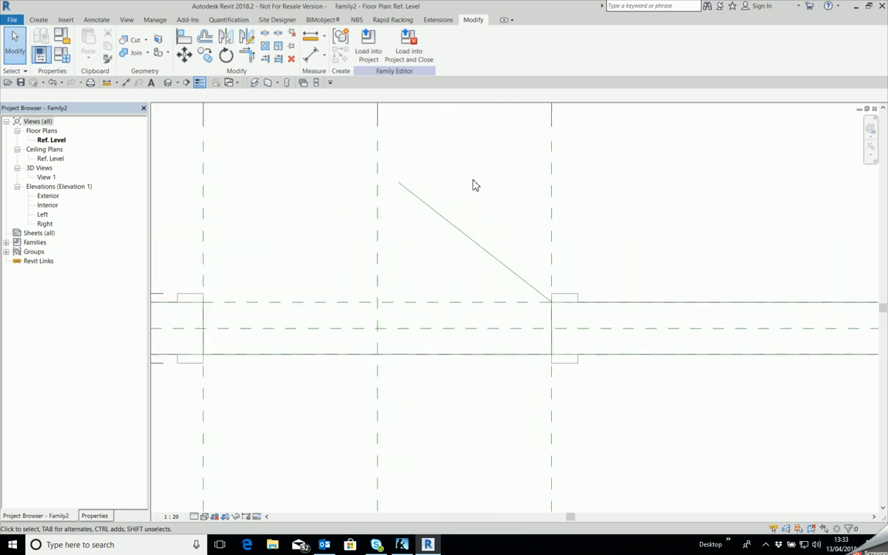
scroll(478, 188, "up", 1)
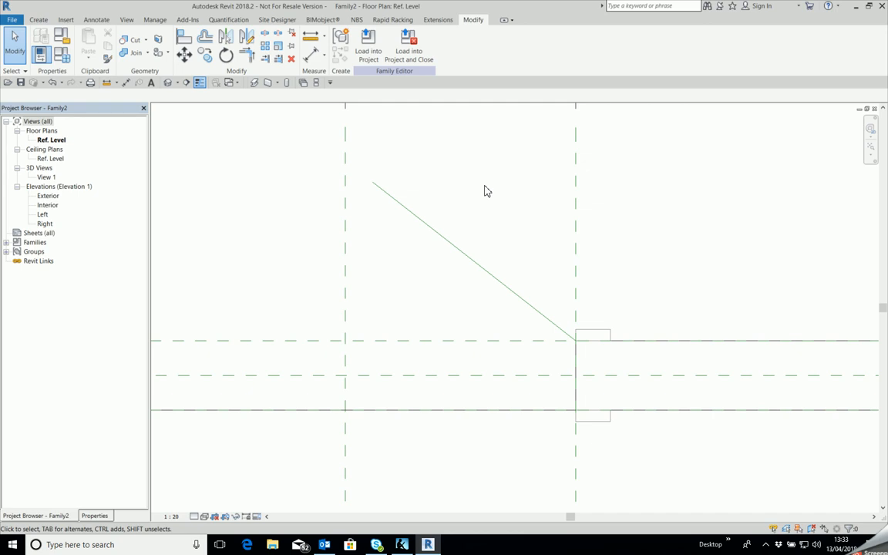
key("a")
key("l")
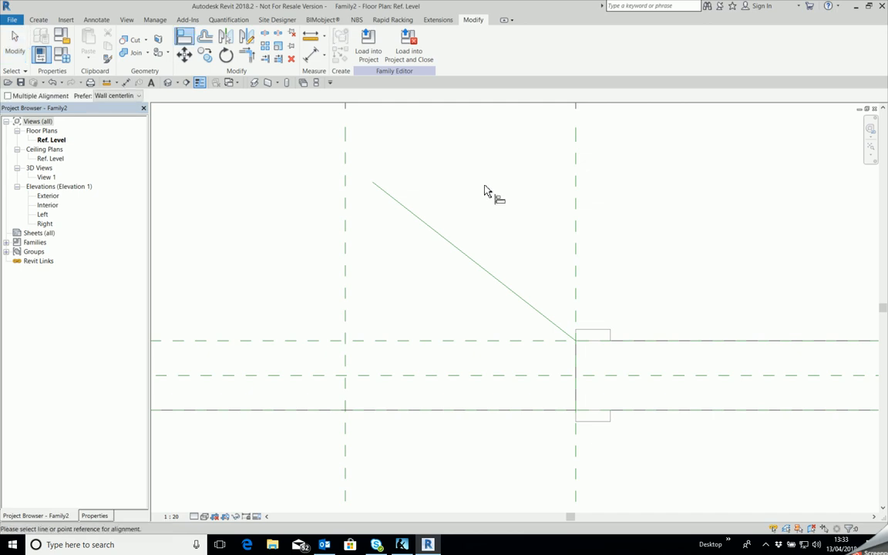
left_click(577, 186)
left_click(577, 187)
scroll(572, 363, "up", 2)
key("Tab")
key("Tab")
key("Tab")
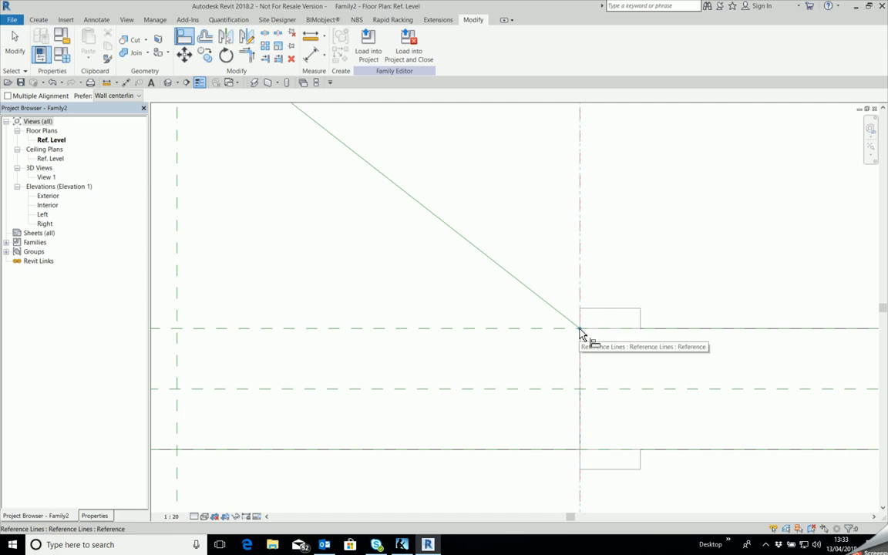
left_click(582, 335)
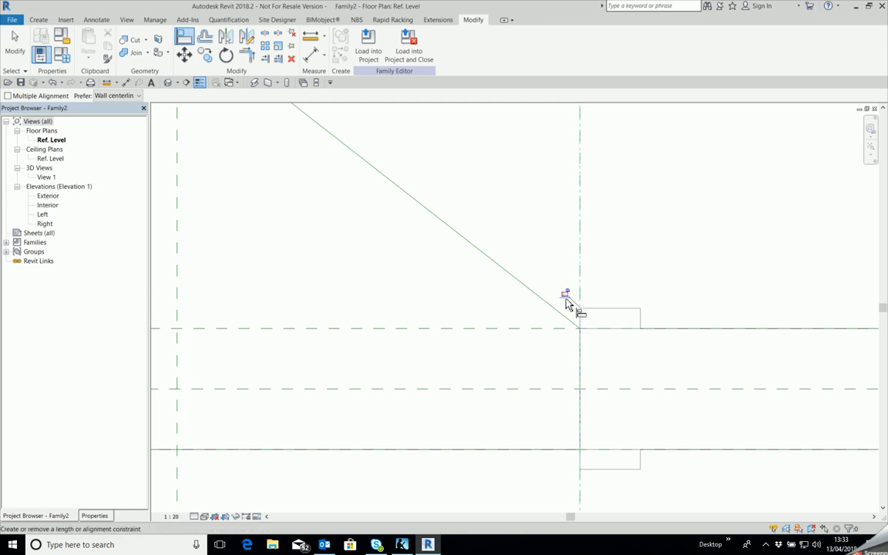
left_click(566, 295)
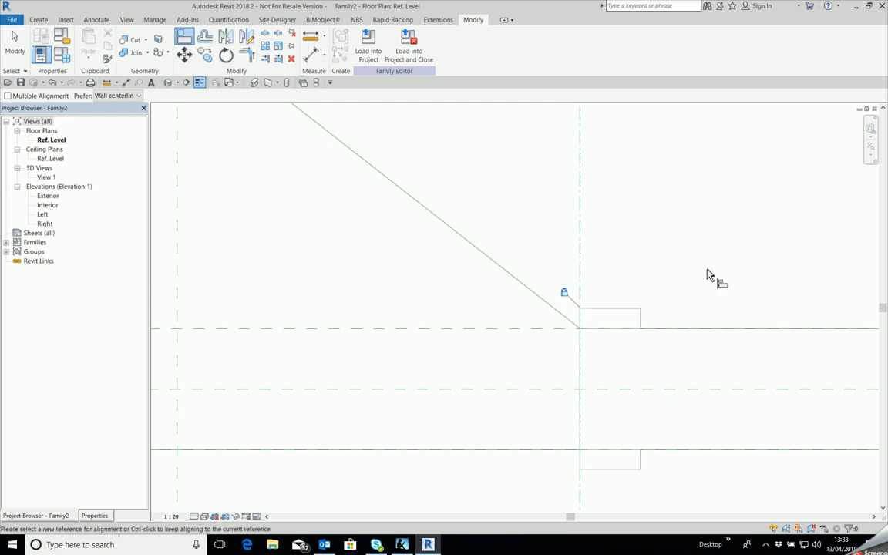
Step: Align the same endpoint of the reference line to the horizontal Exterior reference plane and lock it
scroll(696, 350, "down", 1)
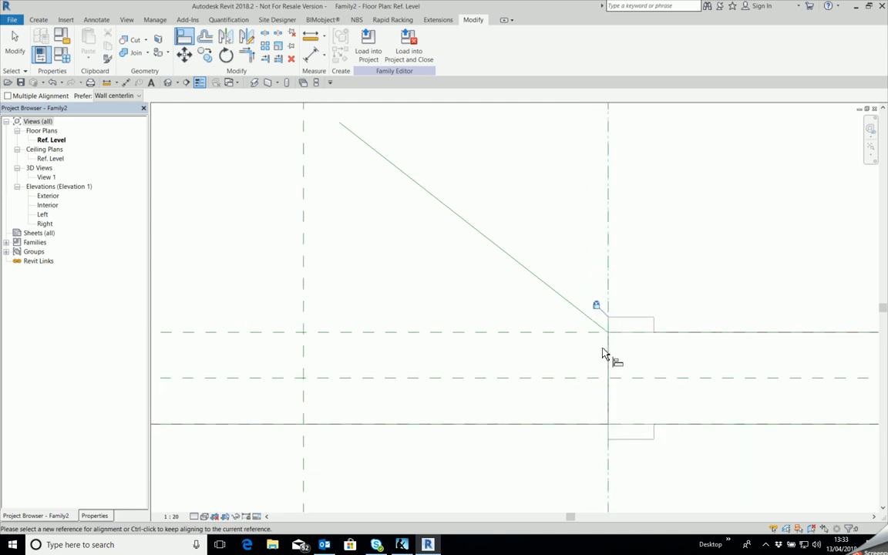
scroll(507, 352, "up", 2)
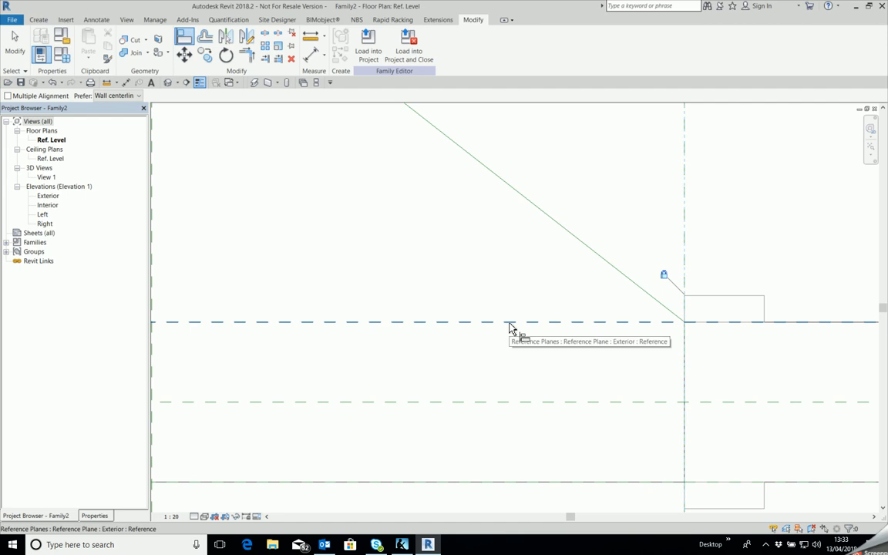
left_click(508, 324)
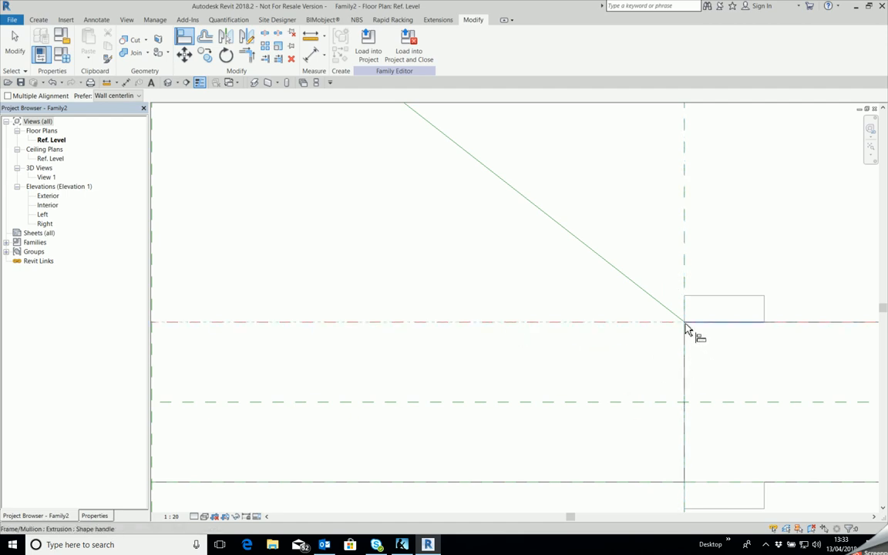
scroll(690, 332, "up", 2)
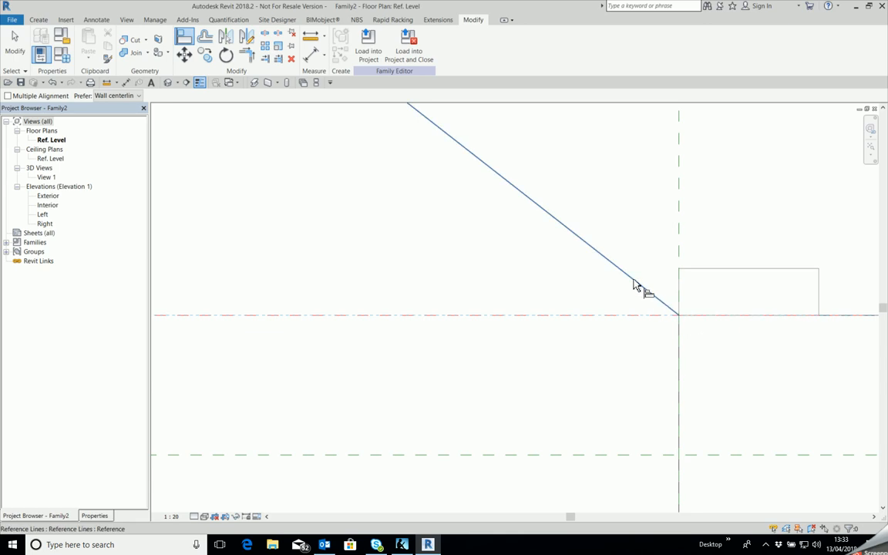
scroll(681, 318, "up", 2)
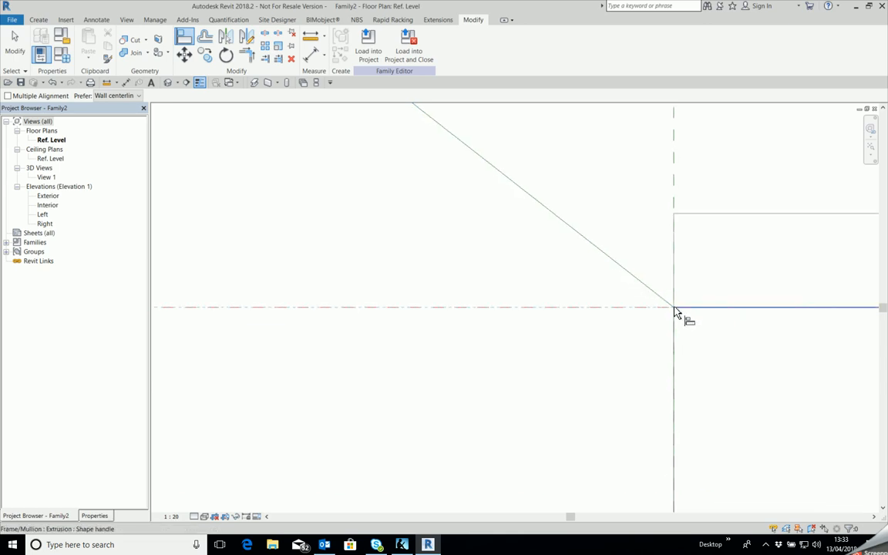
key("Tab")
key("Tab")
key("Tab")
left_click(673, 312)
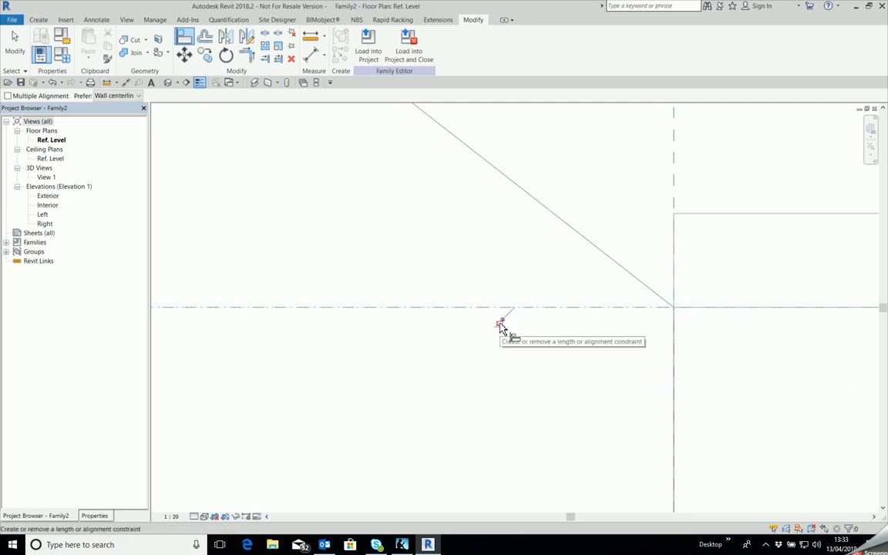
Step: Place an angular dimension between the Exterior reference plane and the angled reference line
scroll(636, 365, "down", 4)
scroll(647, 368, "down", 3)
scroll(690, 293, "down", 2)
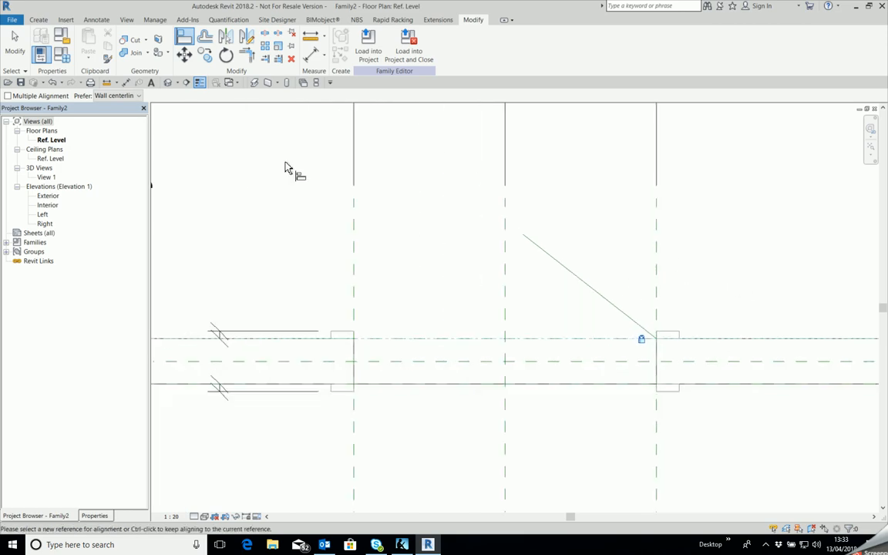
left_click(96, 21)
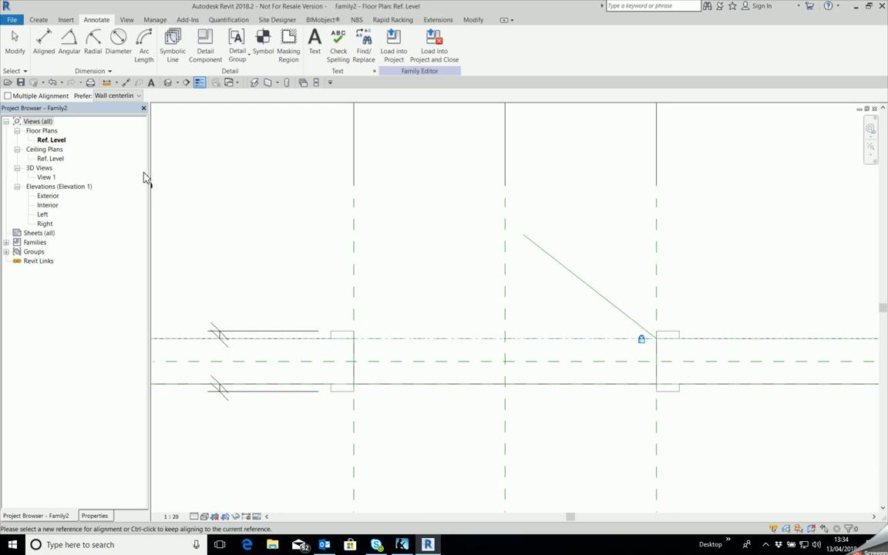
left_click(68, 52)
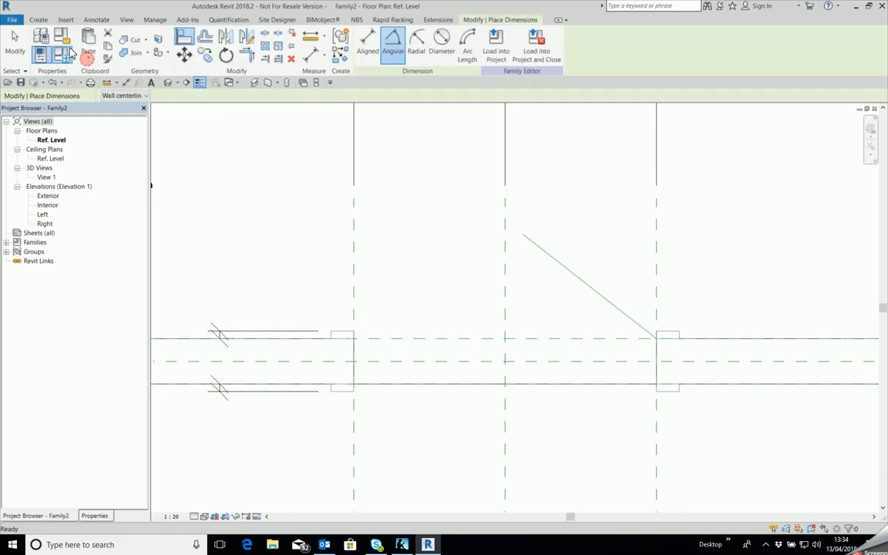
scroll(593, 381, "up", 2)
scroll(544, 362, "up", 2)
scroll(559, 335, "up", 2)
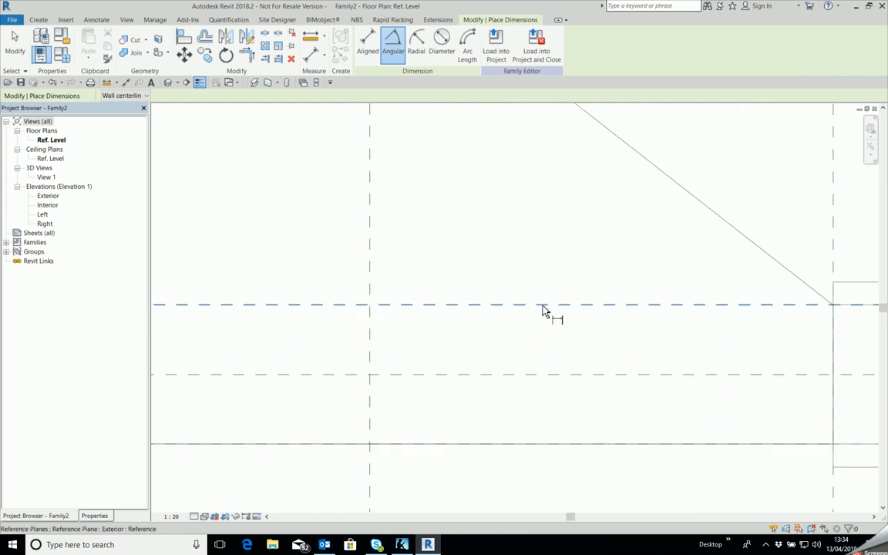
left_click(544, 306)
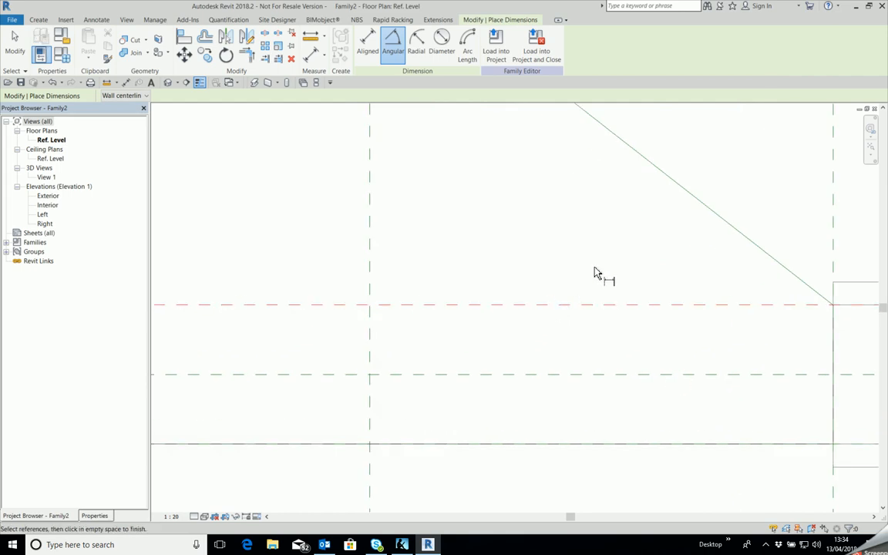
left_click(699, 206)
scroll(670, 285, "down", 5)
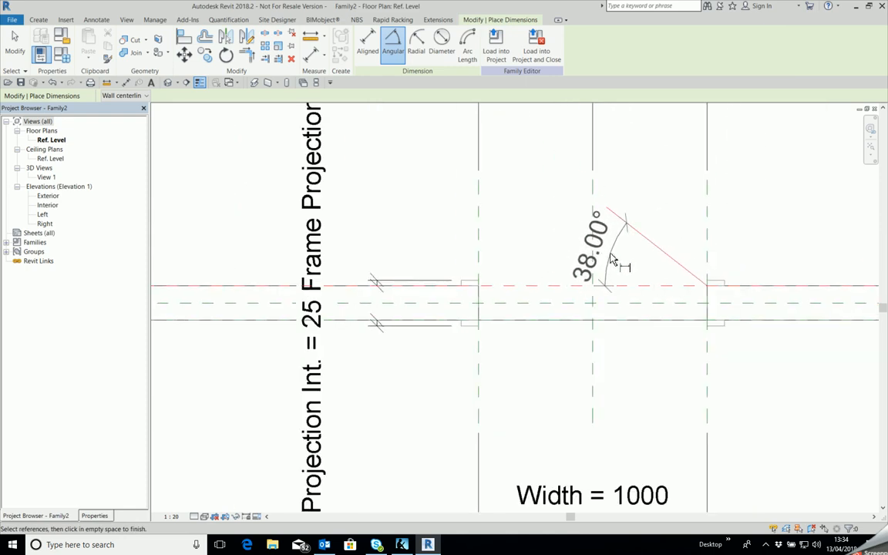
left_click(612, 255)
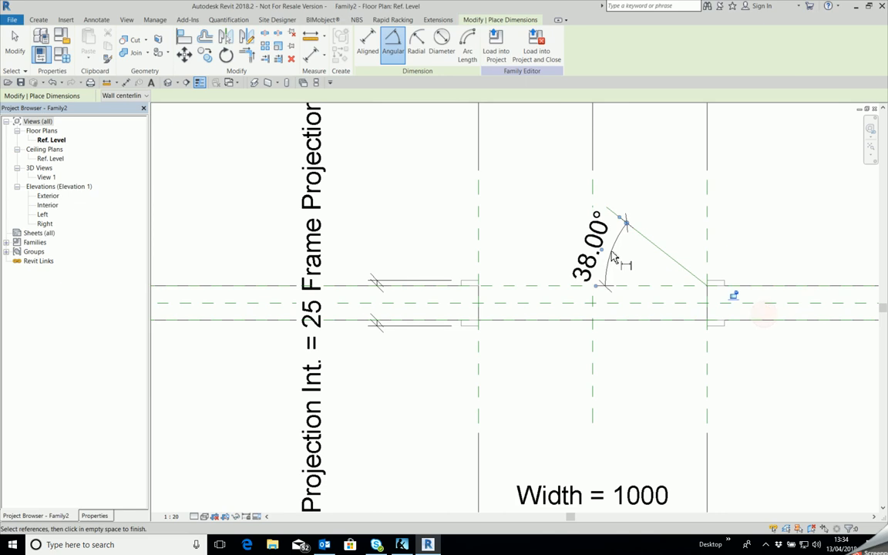
scroll(633, 139, "up", 1)
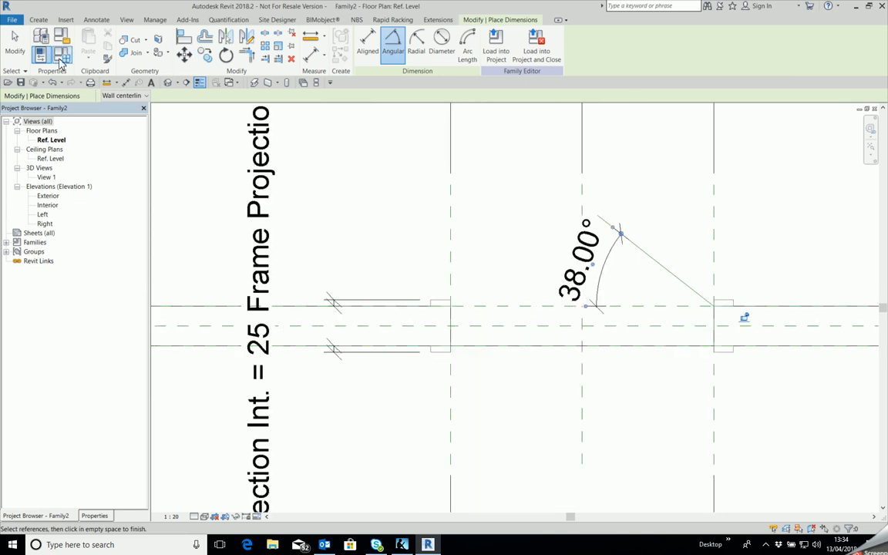
left_click(13, 48)
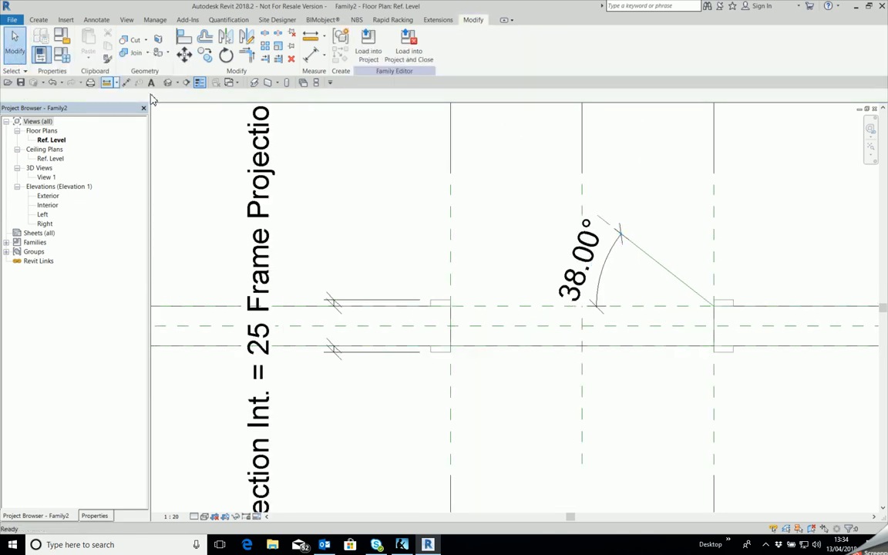
Step: Label the angular dimension with a new instance family parameter named Door Swing, grouped under Dimensions
scroll(651, 258, "up", 2)
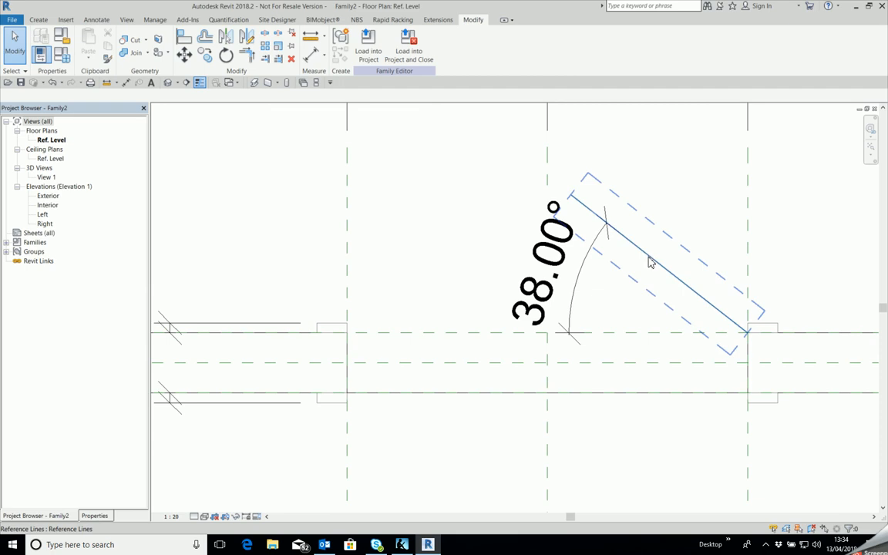
left_click(582, 289)
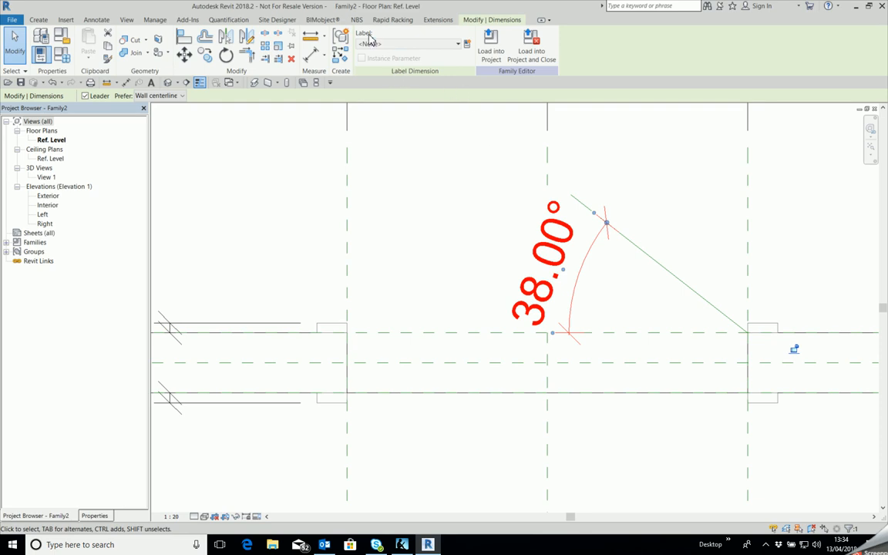
left_click(467, 45)
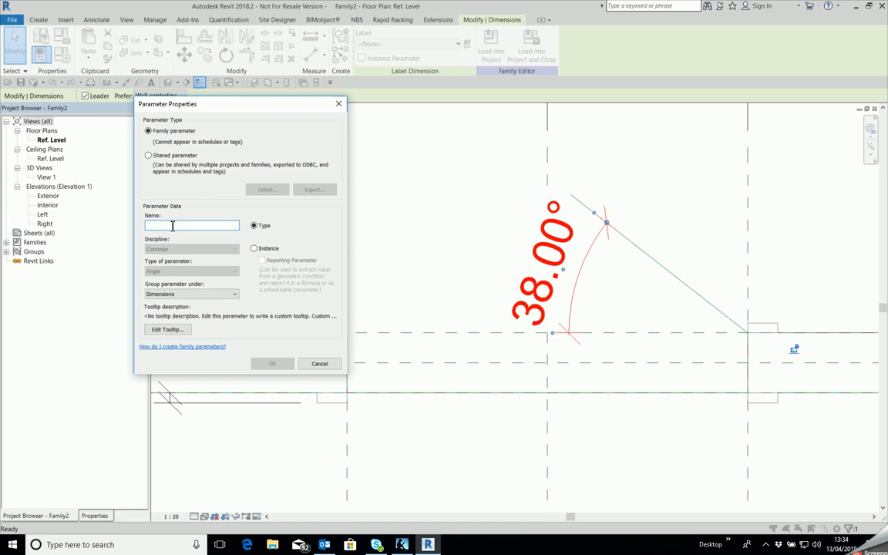
type("Door Swing")
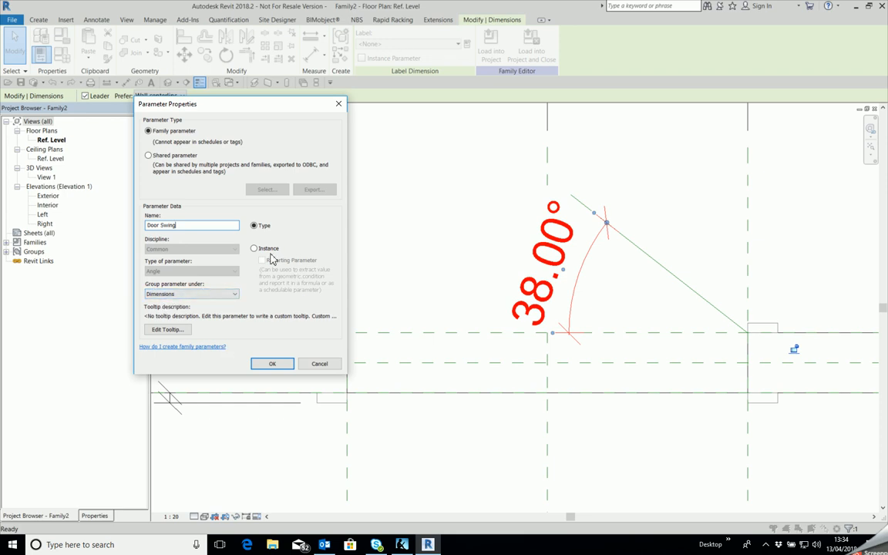
left_click(255, 249)
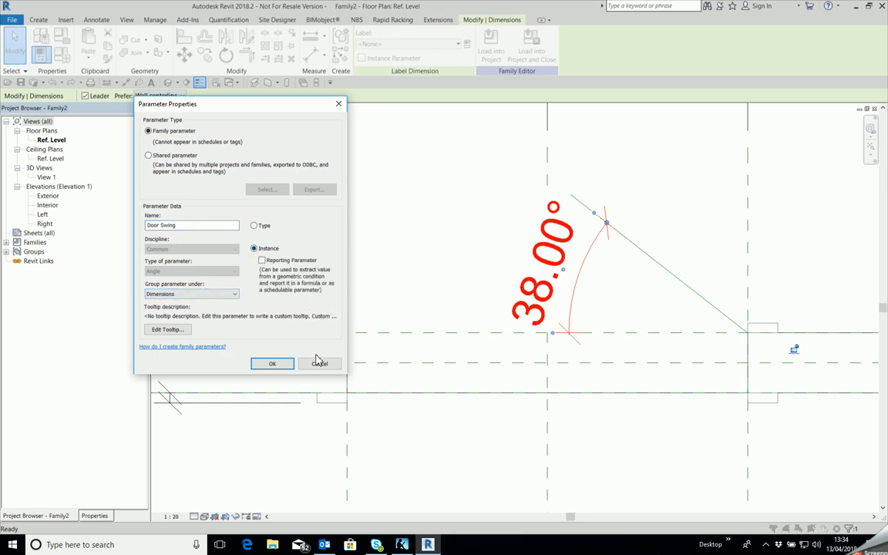
left_click(272, 364)
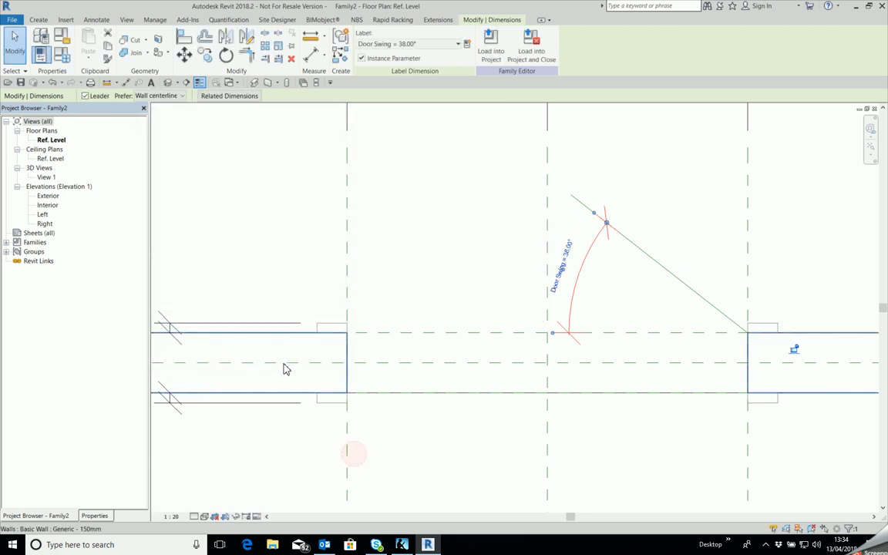
left_click(449, 263)
scroll(401, 300, "down", 3)
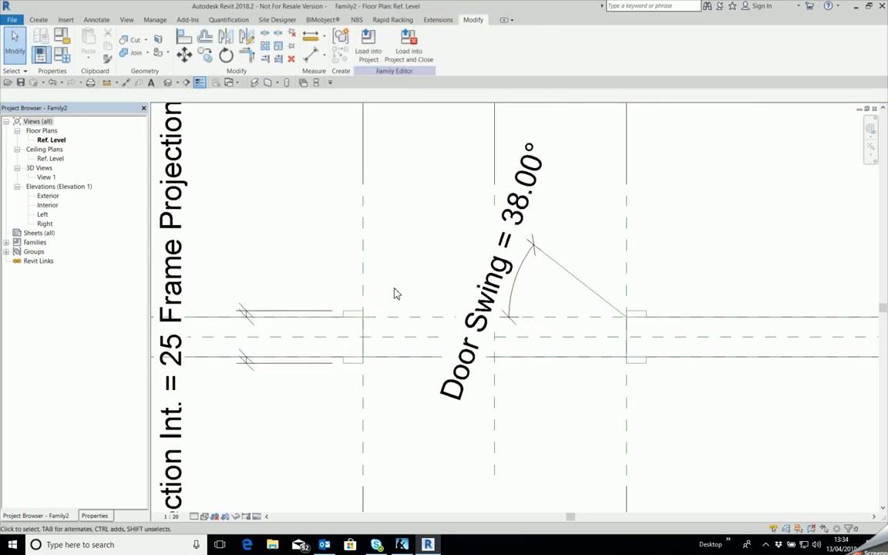
scroll(550, 247, "up", 1)
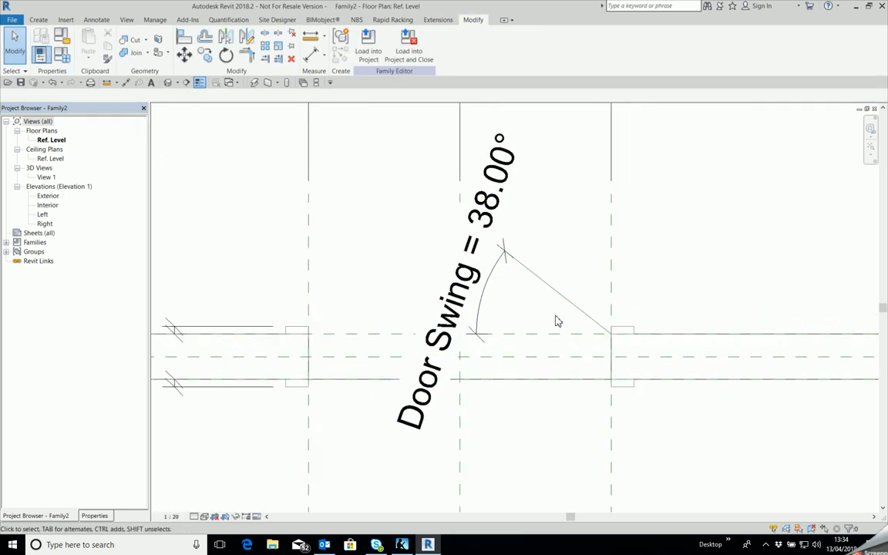
scroll(556, 266, "down", 2)
scroll(555, 262, "up", 2)
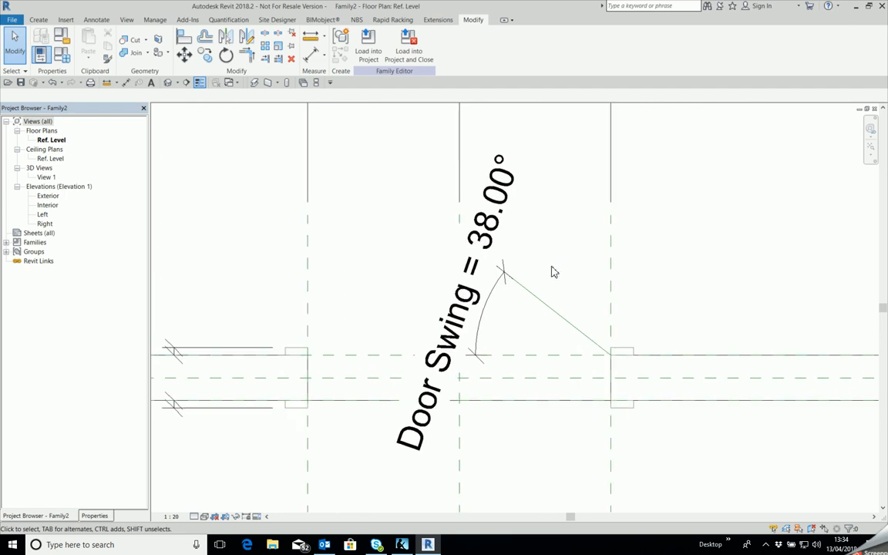
Step: Flex the Door Swing parameter in the family types by applying 45° and then 35°, and accept the last value
left_click(531, 300)
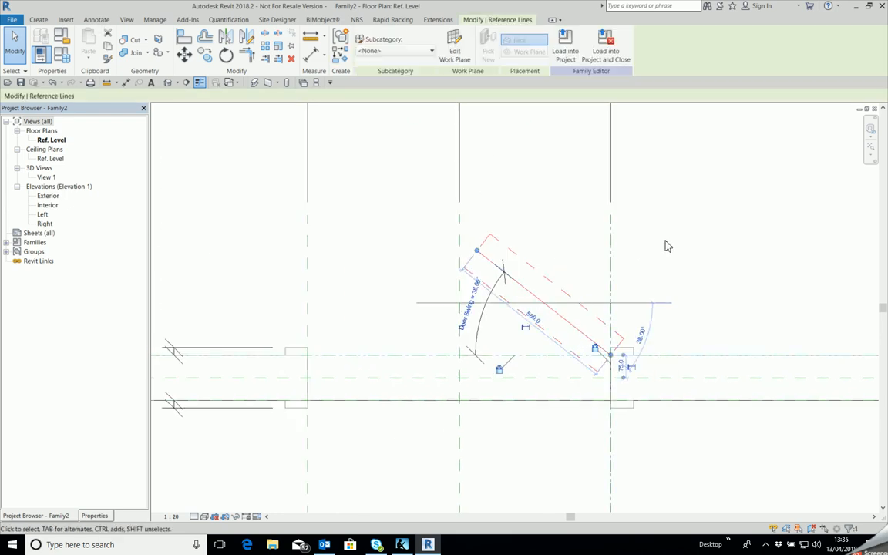
left_click(64, 62)
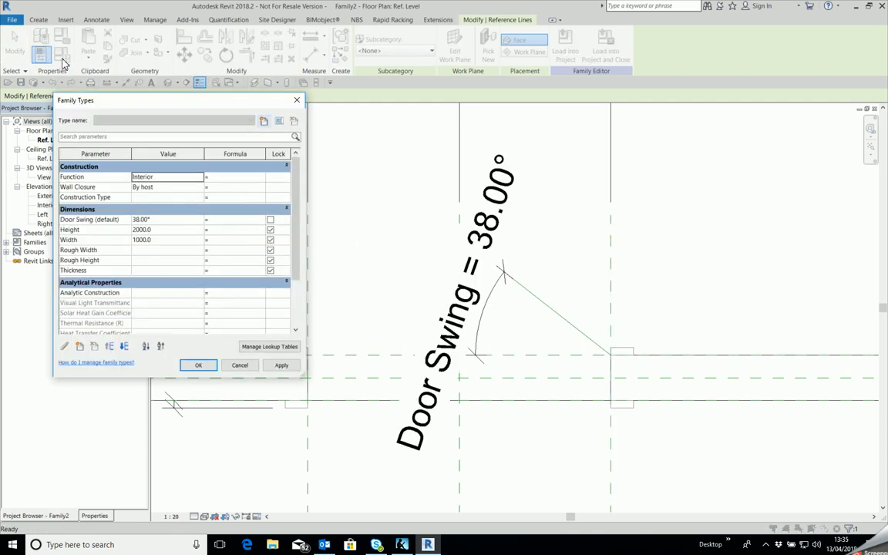
left_click(177, 219)
type("45")
left_click(280, 366)
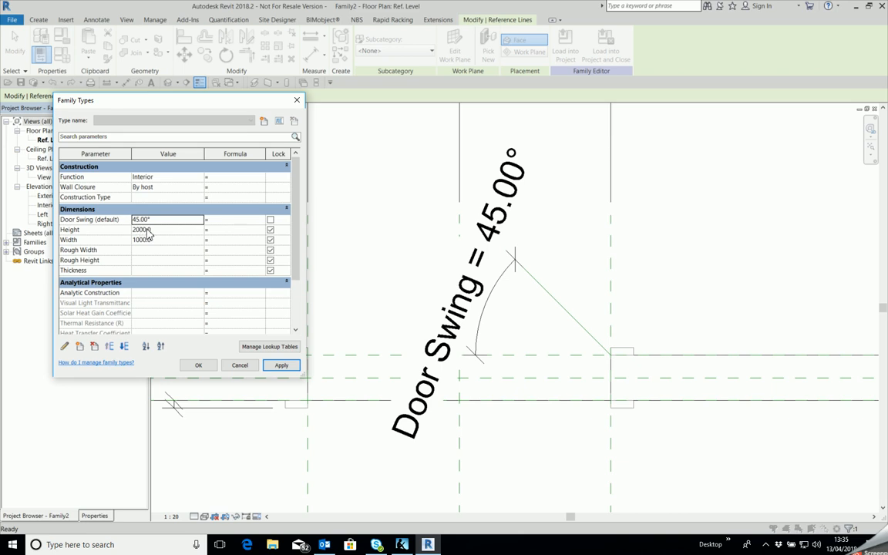
left_click(169, 221)
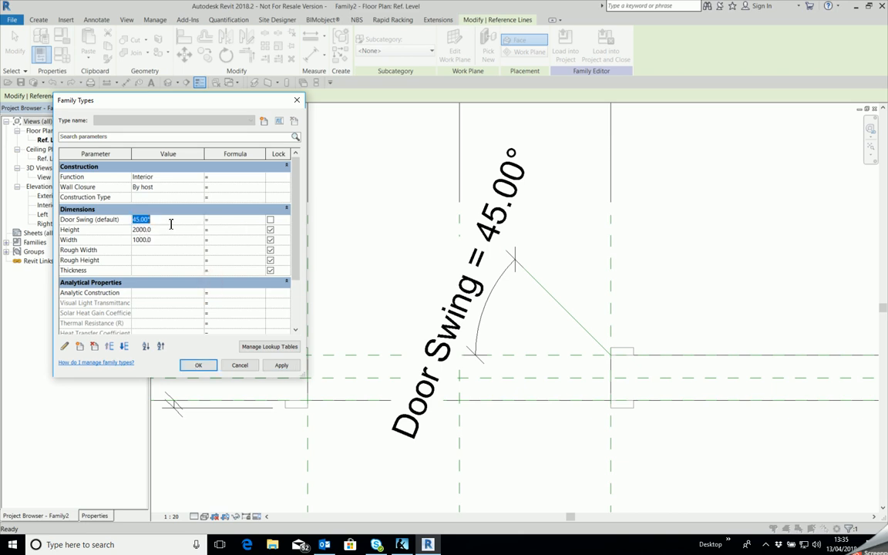
type("35")
left_click(281, 364)
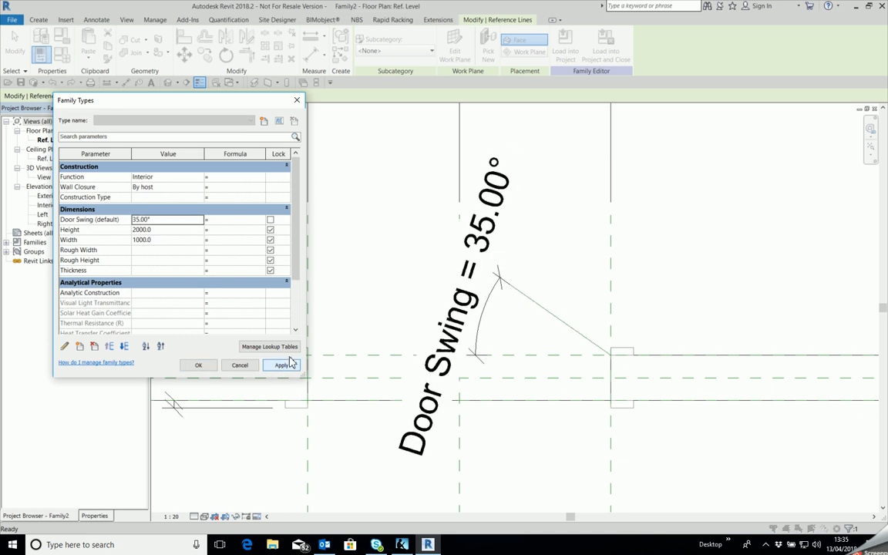
left_click(207, 368)
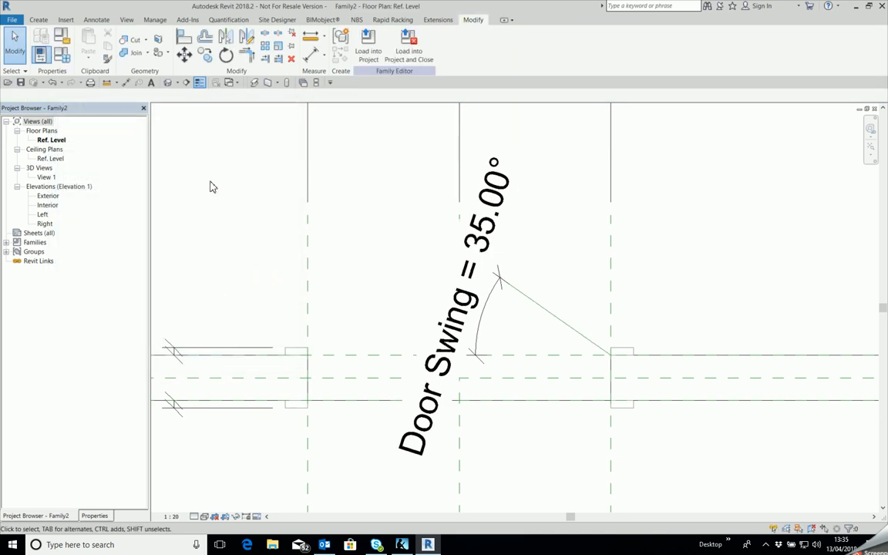
Step: Open the 3D view View 1 and turn it to the back of the wall to examine the reference line at the door opening
scroll(221, 198, "down", 1)
scroll(332, 250, "up", 2)
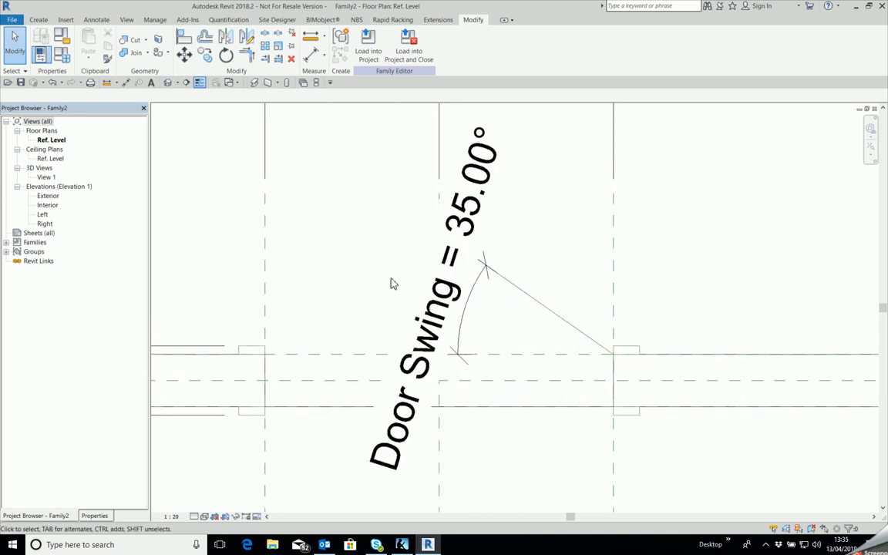
scroll(561, 346, "down", 1)
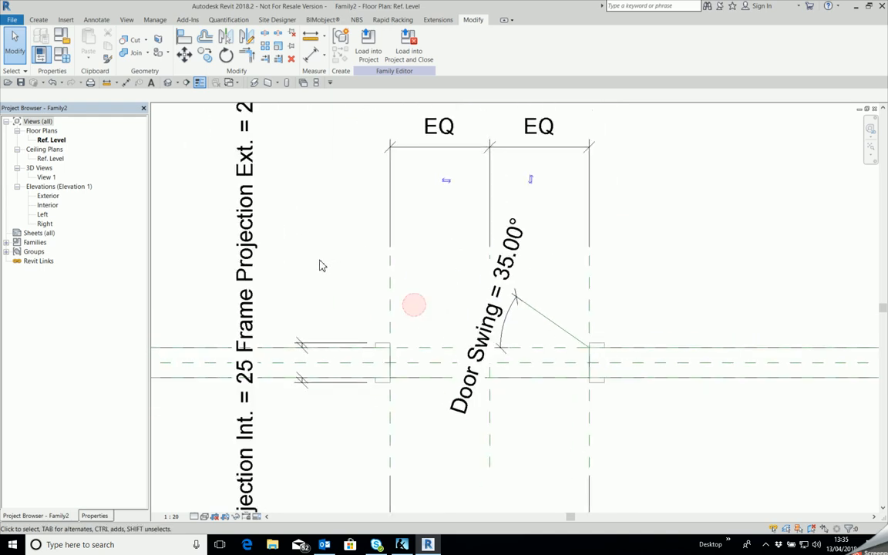
double_click(48, 178)
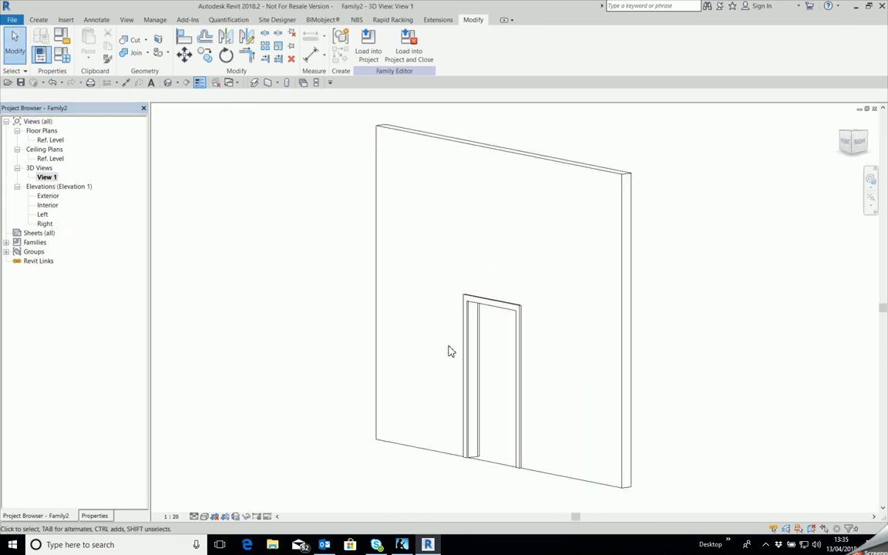
scroll(462, 300, "down", 2)
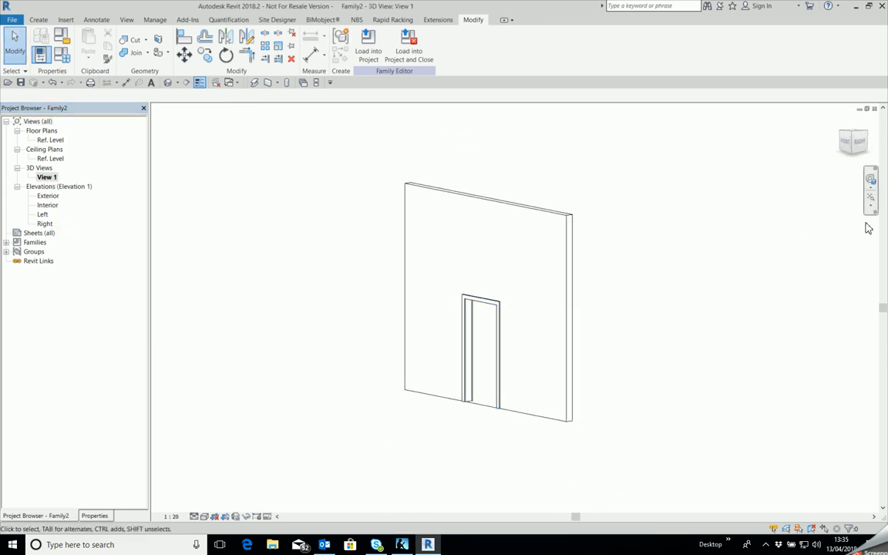
left_click(870, 137)
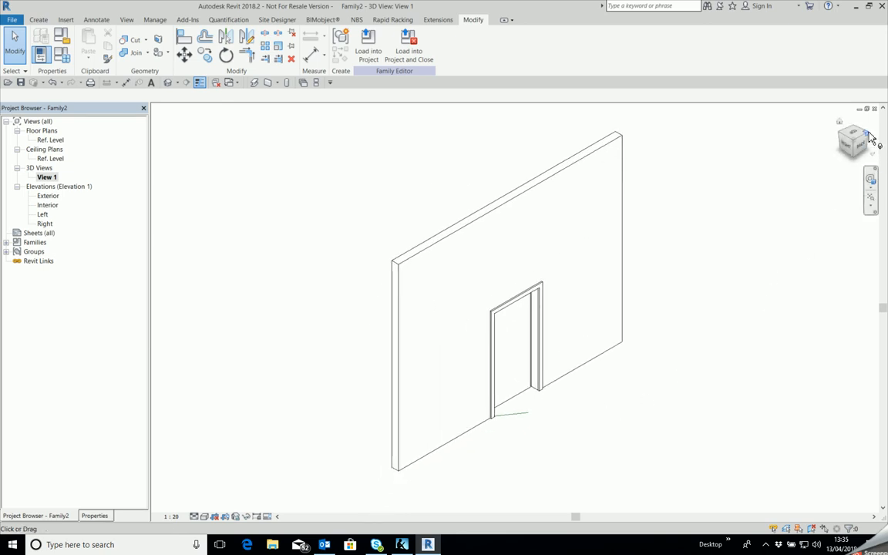
left_click(869, 134)
scroll(509, 402, "up", 3)
scroll(324, 361, "down", 1)
scroll(324, 366, "down", 2)
scroll(408, 421, "up", 2)
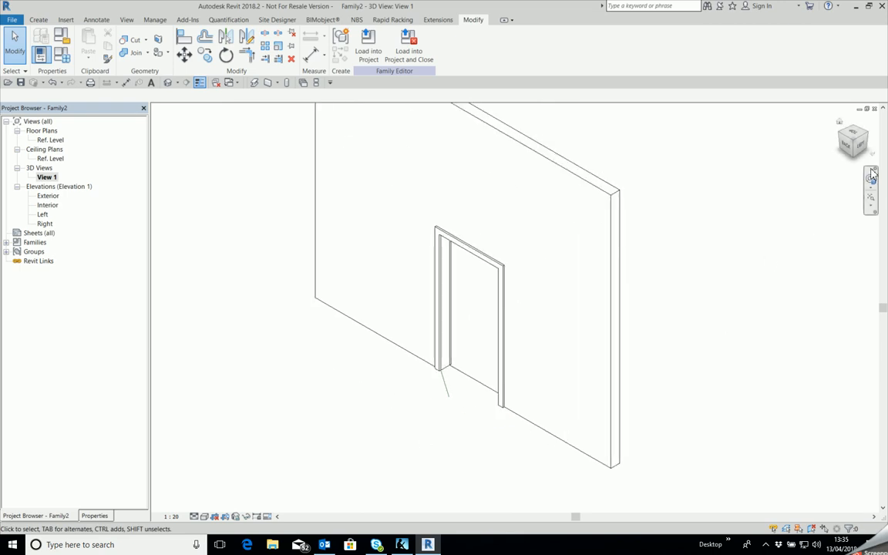
left_click_drag(853, 147, 853, 133)
scroll(608, 423, "down", 2)
scroll(592, 198, "up", 1)
scroll(407, 155, "down", 2)
scroll(576, 200, "up", 2)
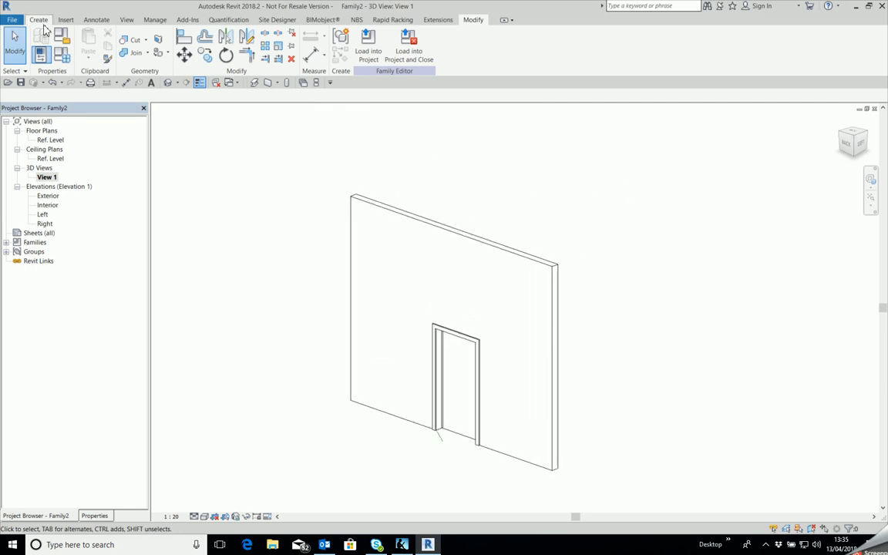
Step: Set the work plane to Level : Ref. Level and display it in the 3D view
left_click(40, 20)
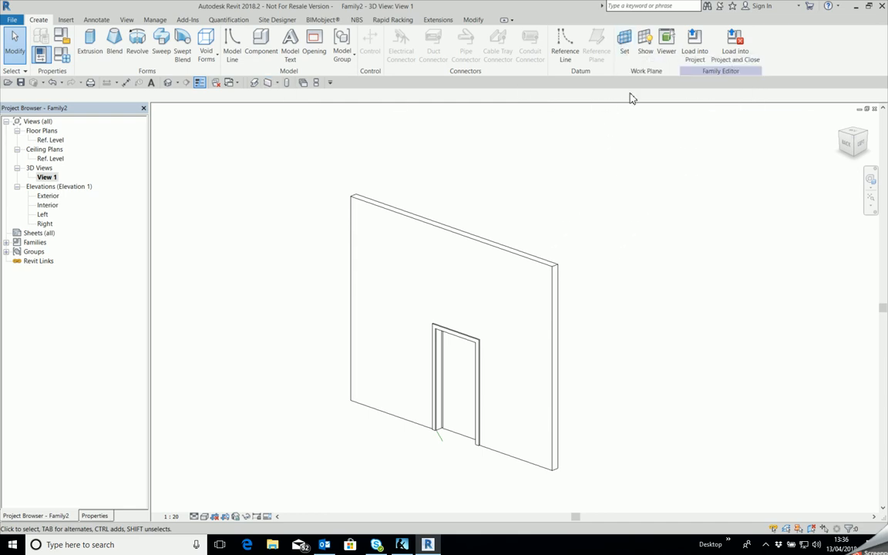
left_click(626, 49)
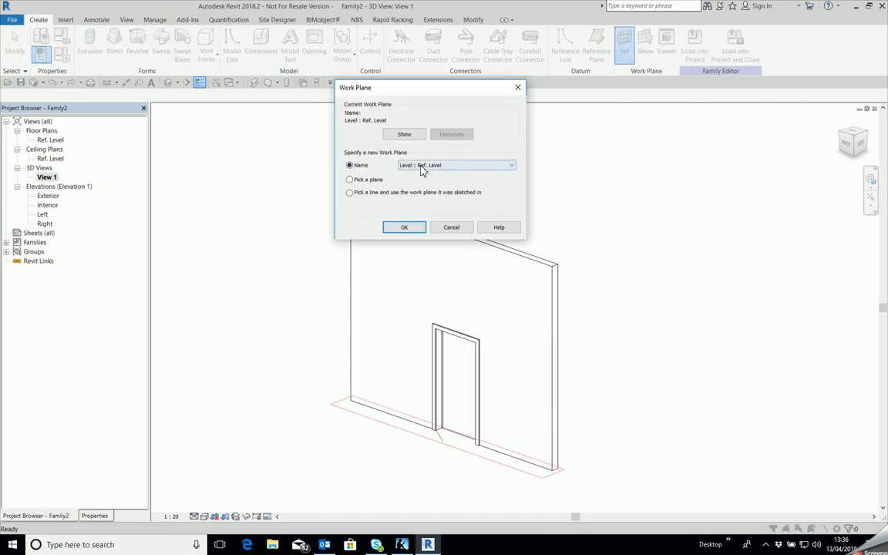
left_click(405, 228)
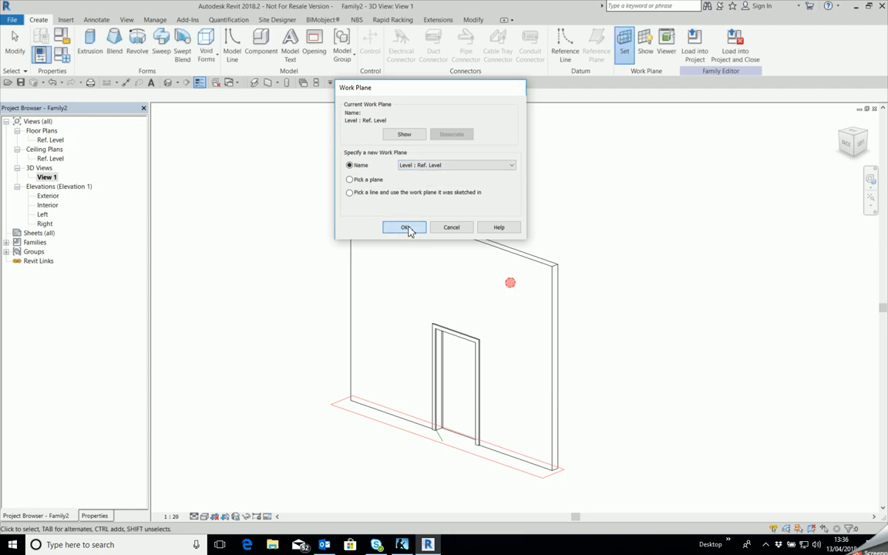
left_click(646, 55)
Step: Resize the displayed work plane grid so it covers only the floor area around the door opening and reference line
left_click(461, 399)
left_click_drag(363, 378, 307, 397)
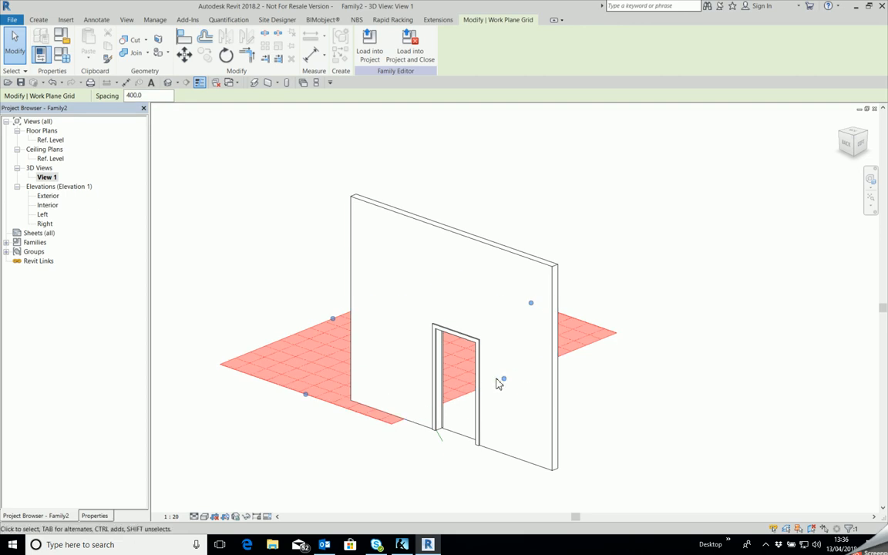
left_click_drag(505, 384, 636, 462)
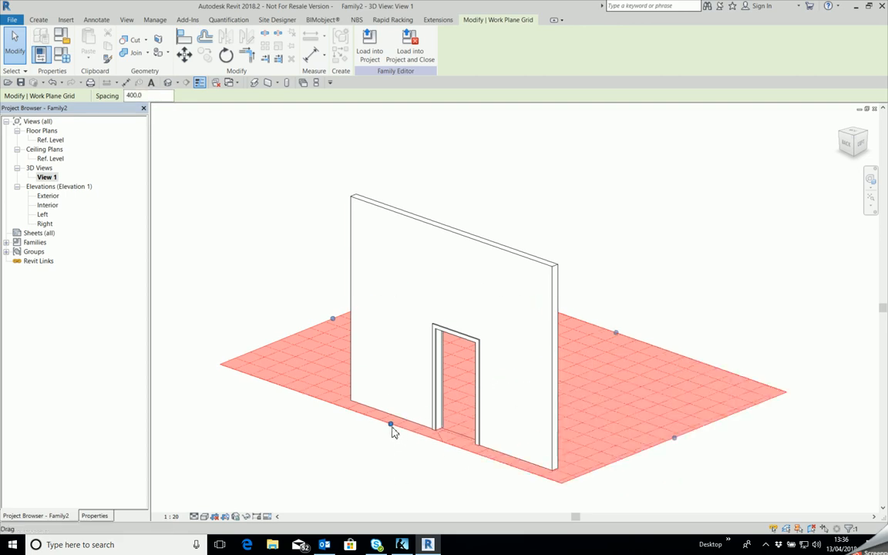
mouse_move(397, 436)
left_mouse_down()
mouse_move(390, 454)
mouse_move(384, 433)
left_mouse_up()
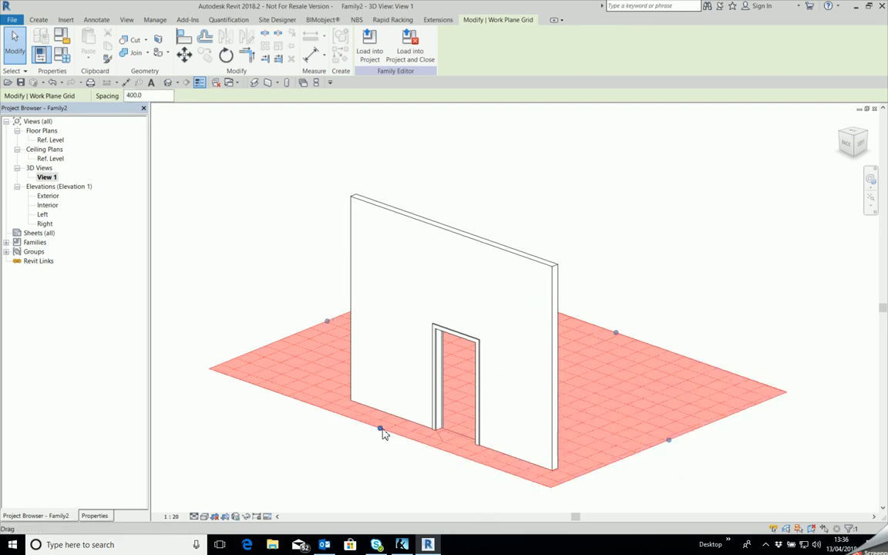
left_click_drag(328, 322, 433, 400)
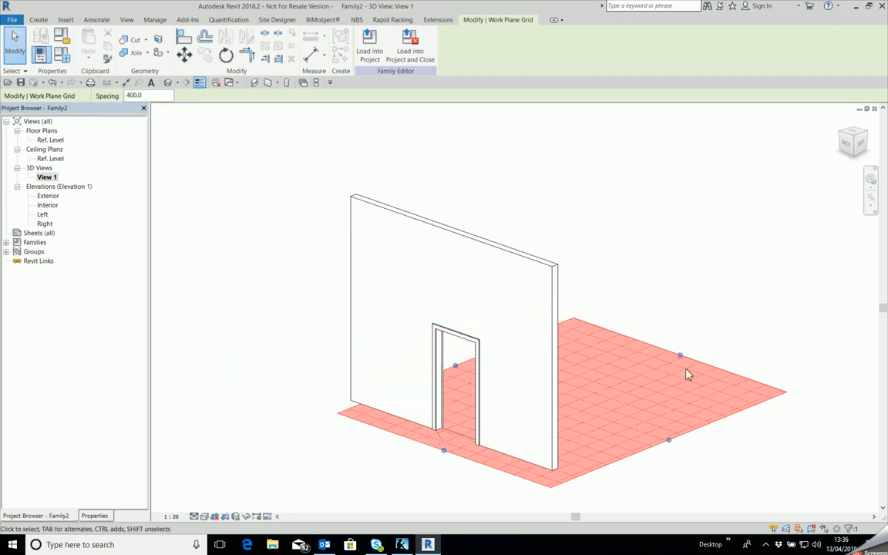
left_click_drag(682, 358, 500, 413)
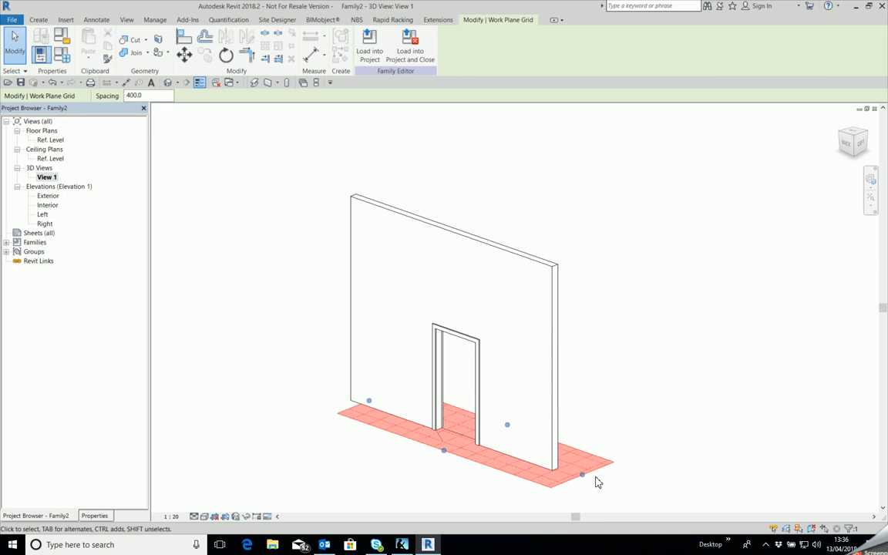
left_click_drag(583, 476, 491, 446)
left_click_drag(365, 406, 418, 420)
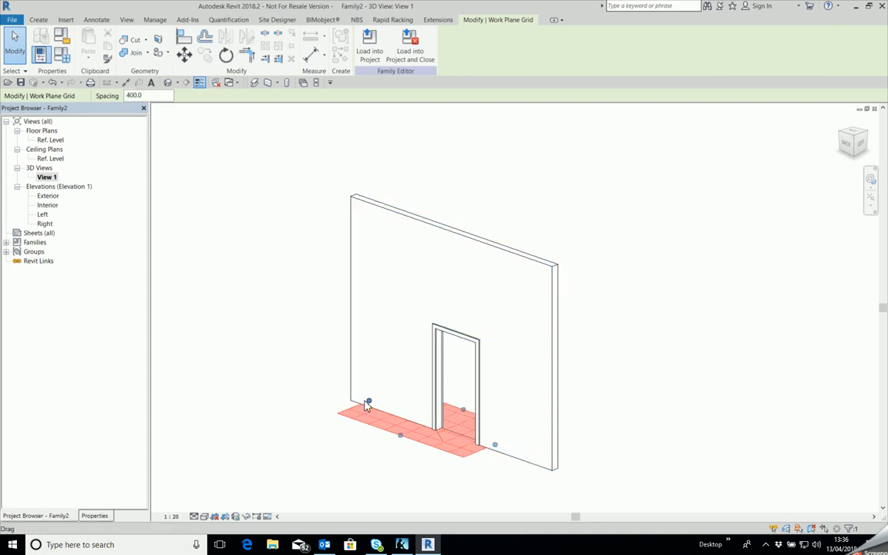
left_click(656, 407)
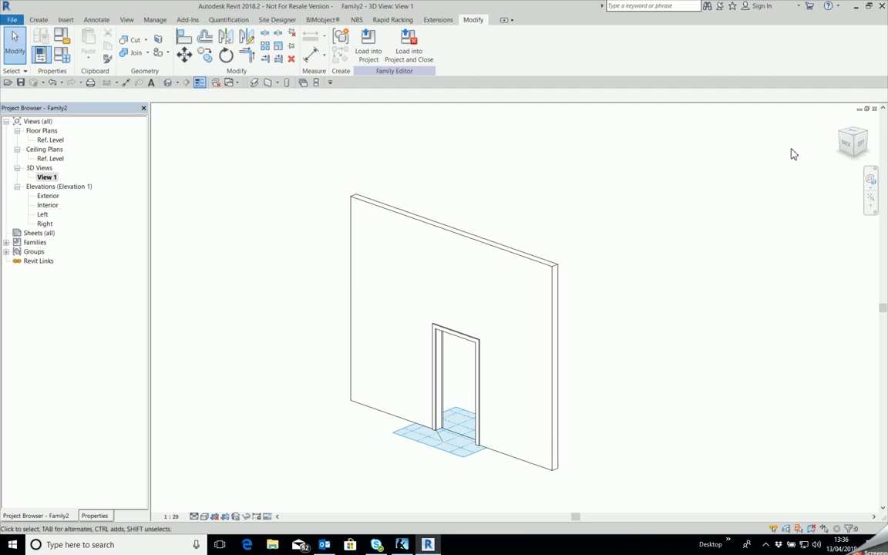
Step: Examine the work plane and the angled reference line from the front and back of the wall
left_click(841, 126)
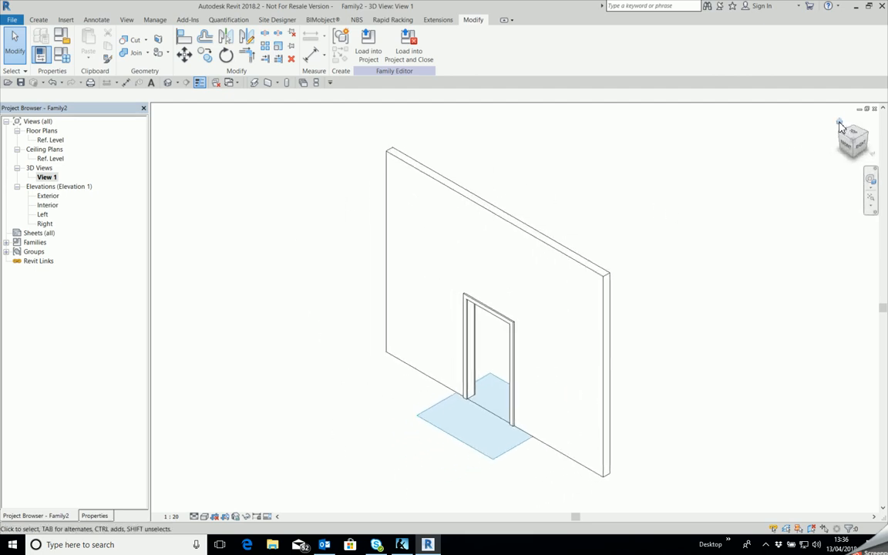
left_click(842, 138)
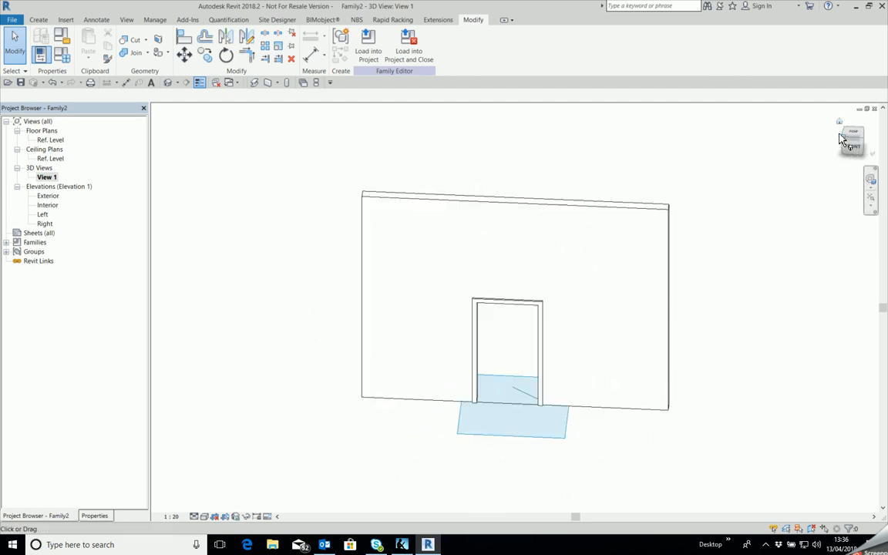
left_click(840, 136)
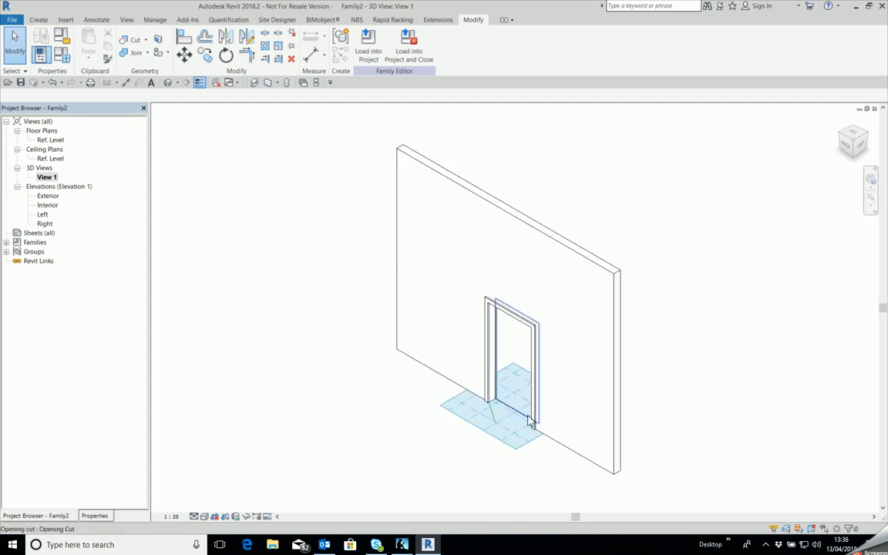
scroll(521, 412, "up", 2)
scroll(497, 298, "down", 2)
left_click(854, 147)
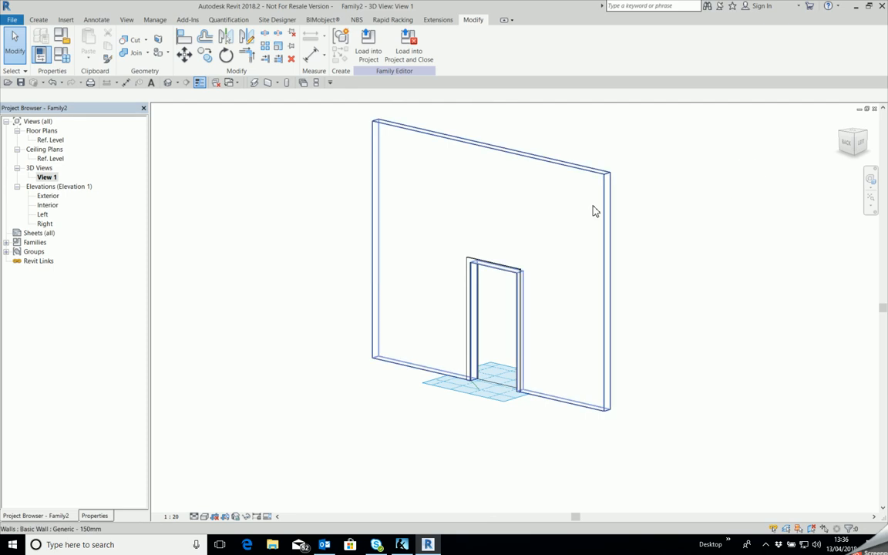
scroll(451, 430, "down", 1)
scroll(486, 333, "up", 2)
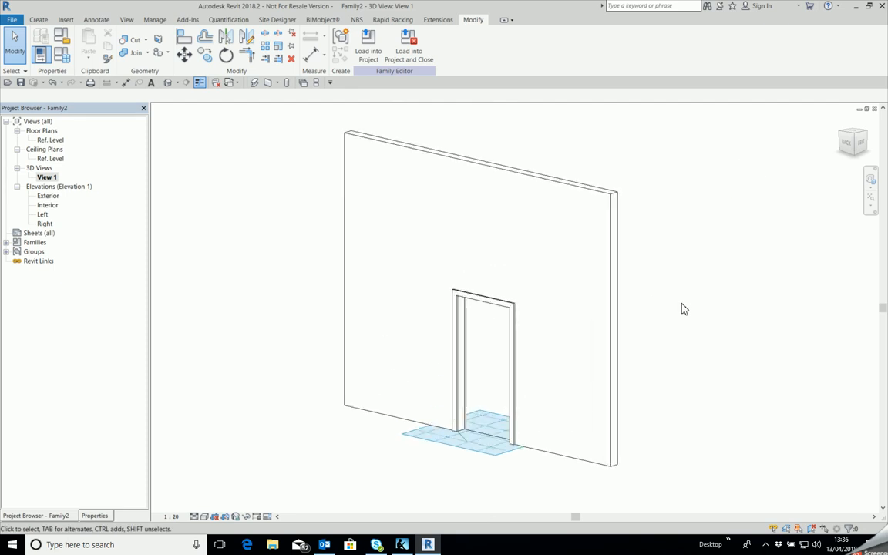
scroll(682, 309, "up", 1)
scroll(548, 290, "down", 3)
left_click(341, 235)
left_click(303, 210)
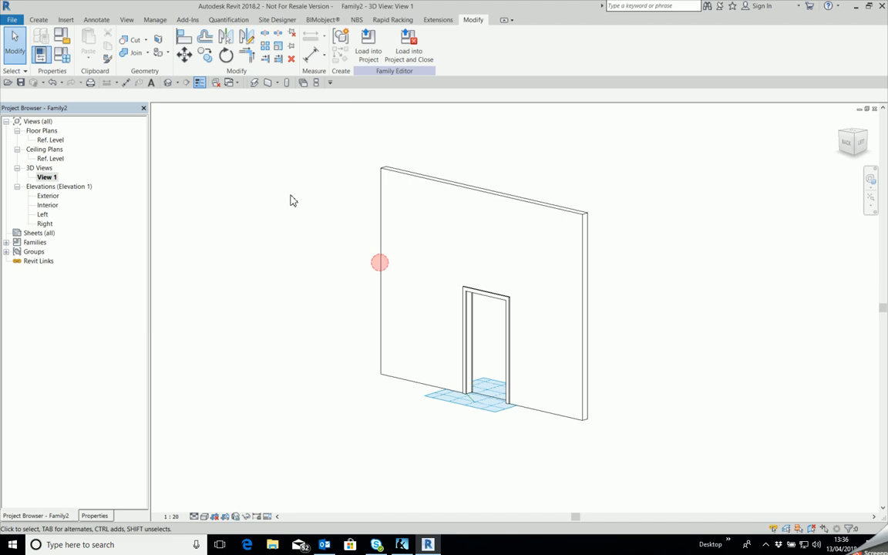
Step: Load the Door Panel Mahogany - 2 family from the Desktop into the door family
left_click(66, 21)
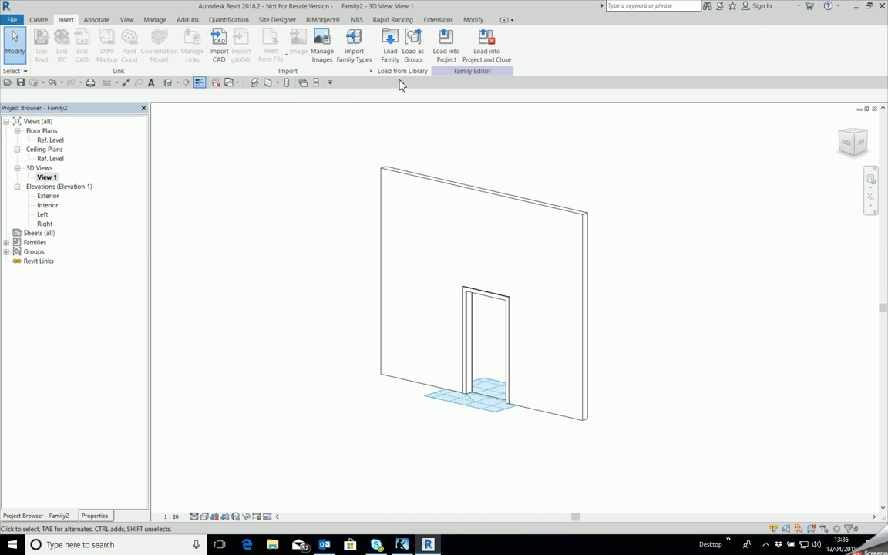
left_click(390, 45)
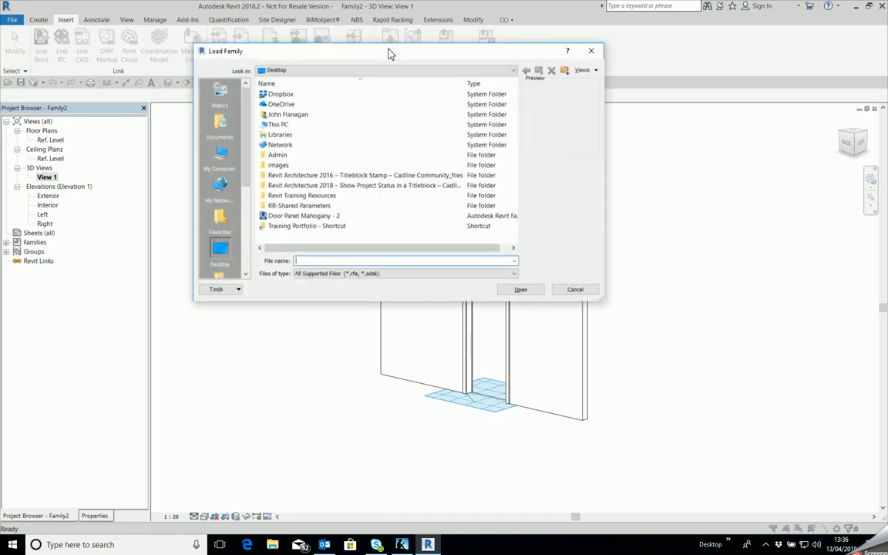
left_click(313, 219)
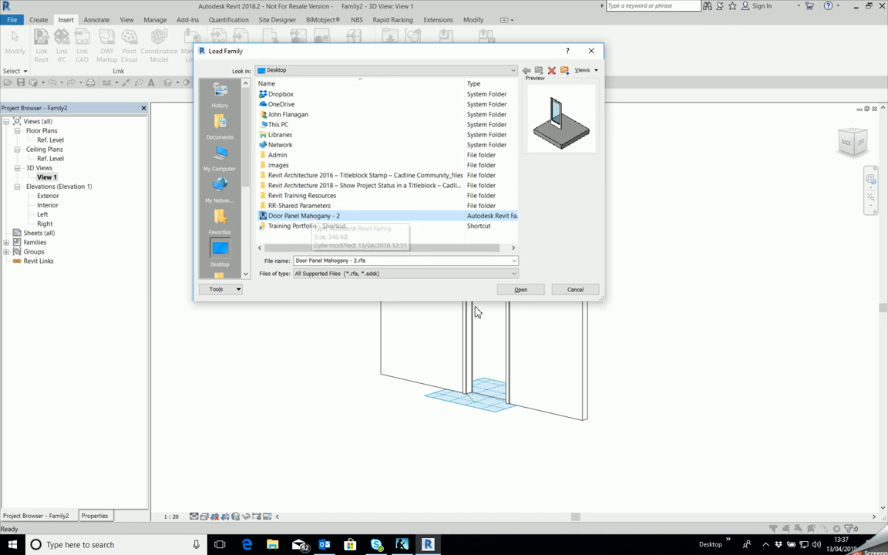
left_click(531, 291)
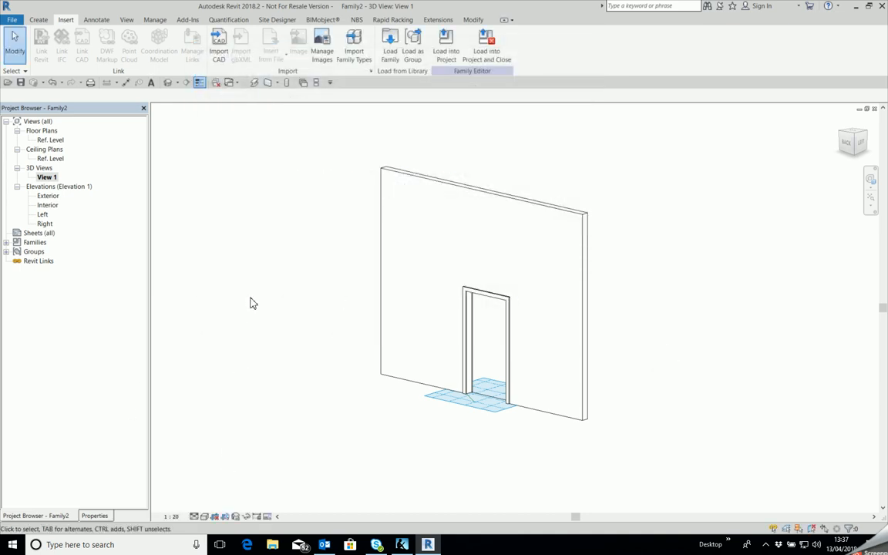
Step: Start an instance of the loaded Door Panel Mahogany - 2 type, with placement set to the Ref. Level work plane
left_click(6, 242)
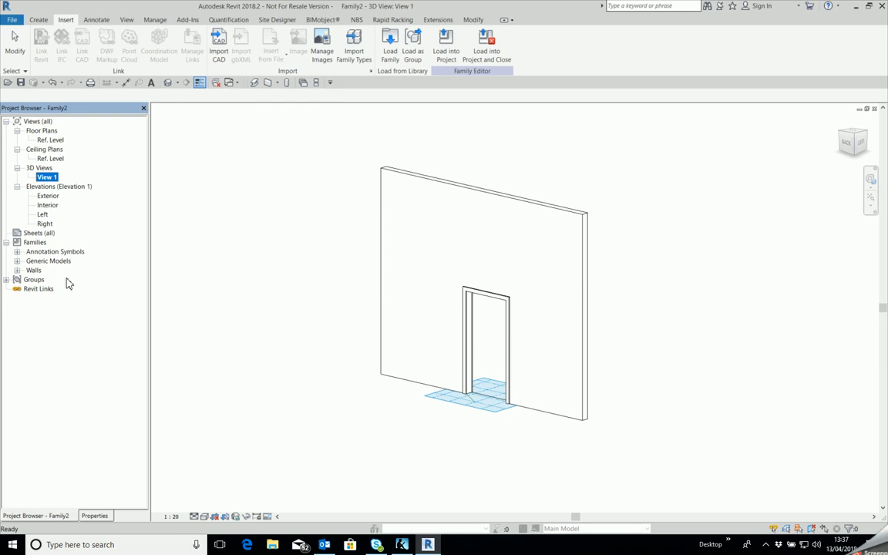
left_click(17, 261)
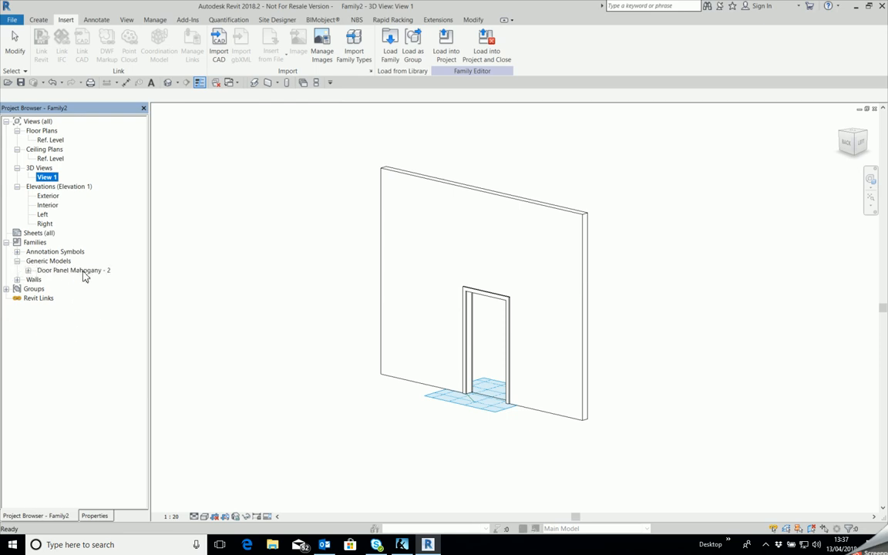
left_click(28, 270)
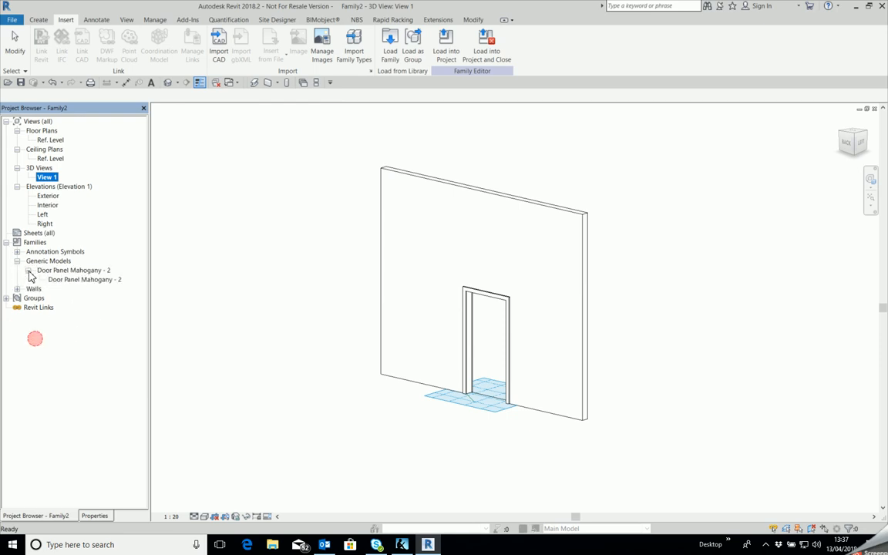
right_click(71, 282)
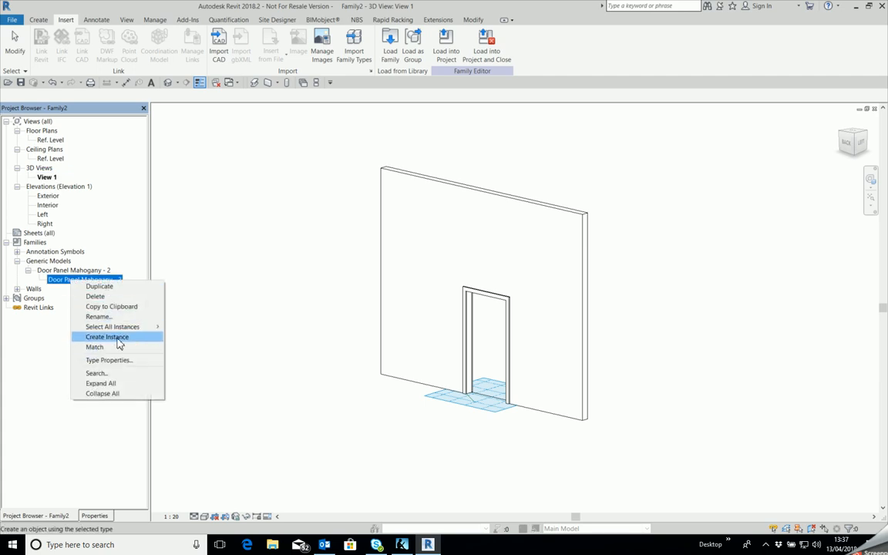
left_click(116, 339)
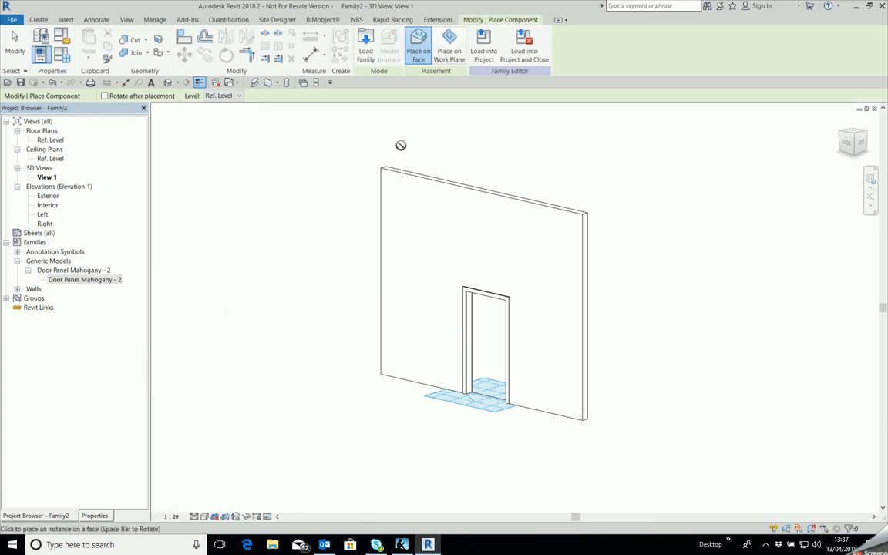
left_click(450, 52)
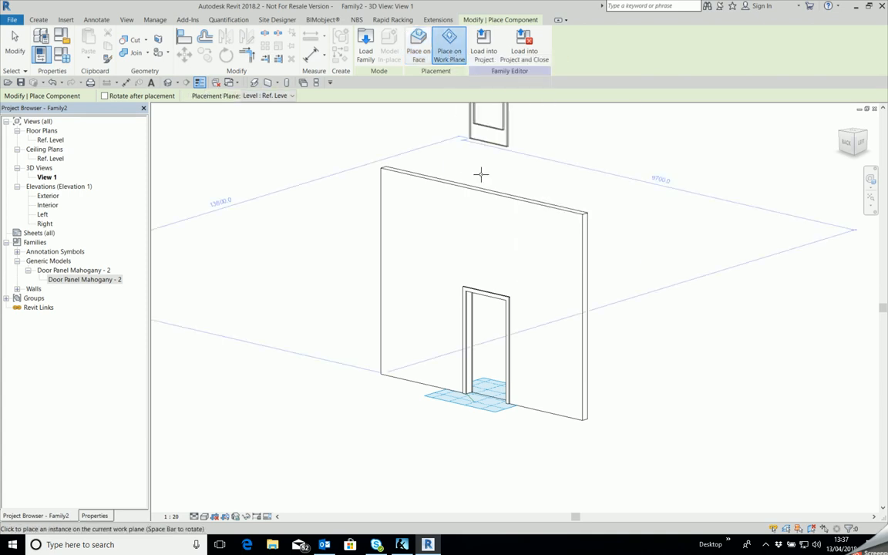
Step: Place the door panel at the hinge endpoint of the angled reference line, rotated to follow the line outward from the opening
scroll(470, 378, "up", 5)
scroll(470, 377, "up", 8)
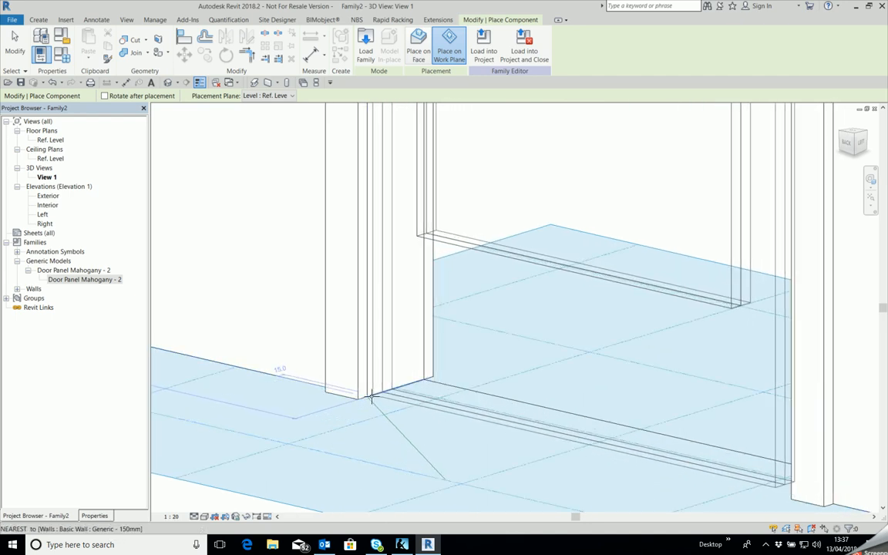
scroll(369, 398, "up", 5)
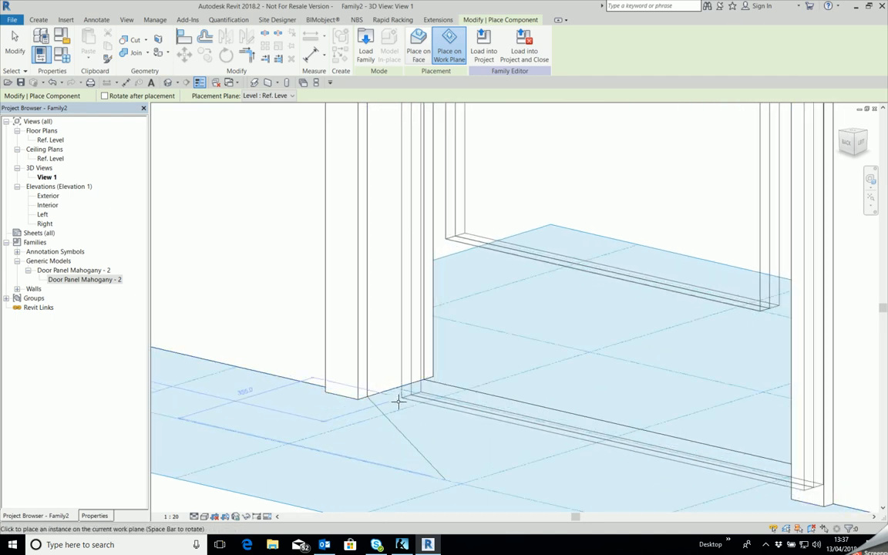
scroll(357, 391, "down", 5)
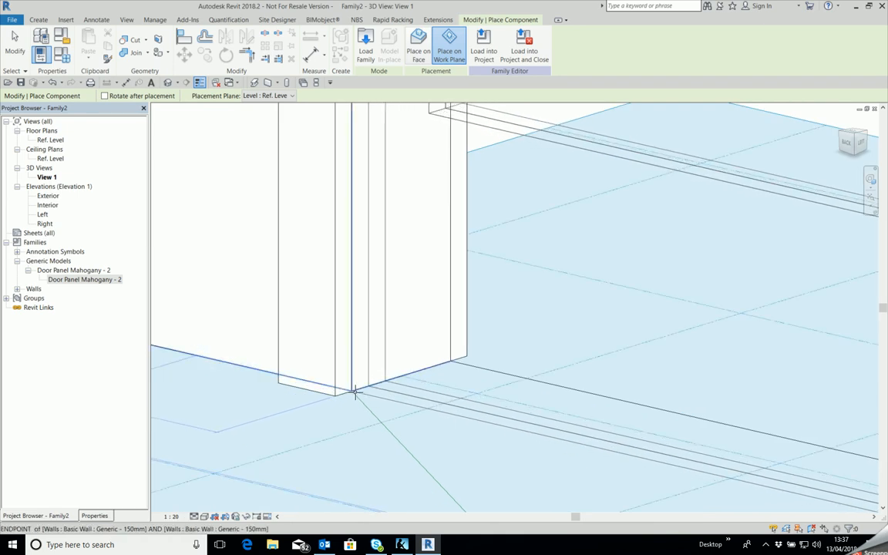
scroll(367, 391, "down", 3)
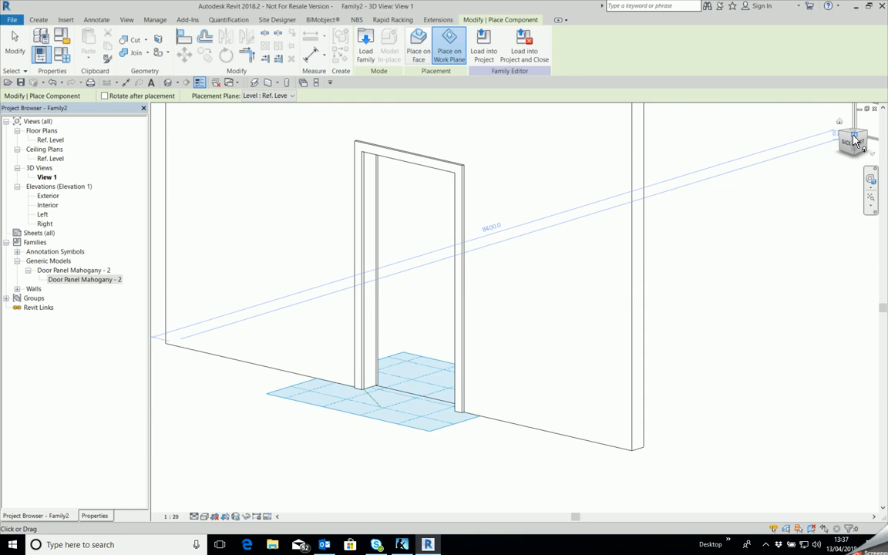
left_click_drag(853, 138, 849, 149)
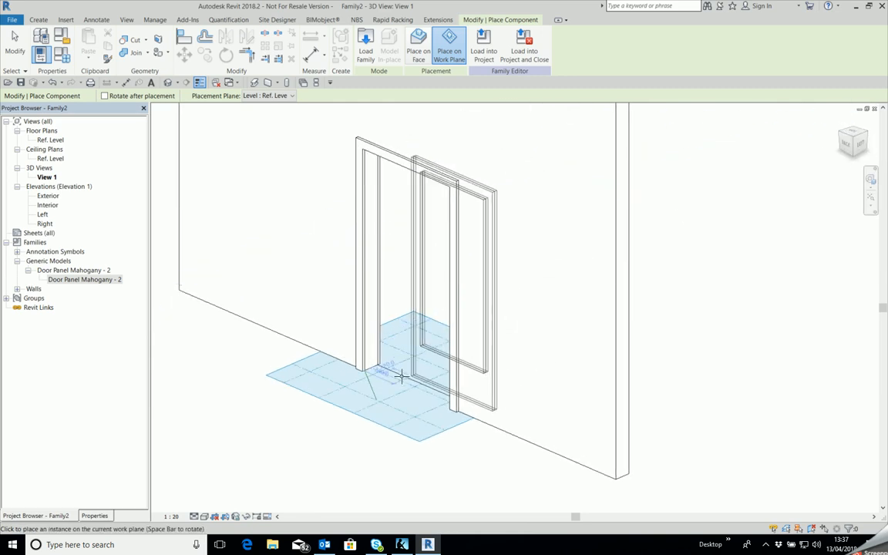
scroll(368, 373, "up", 4)
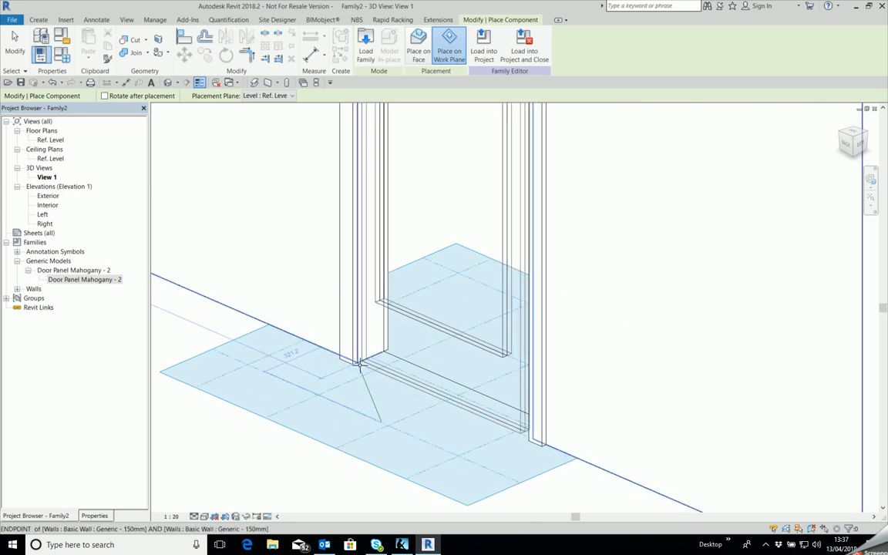
scroll(359, 366, "up", 3)
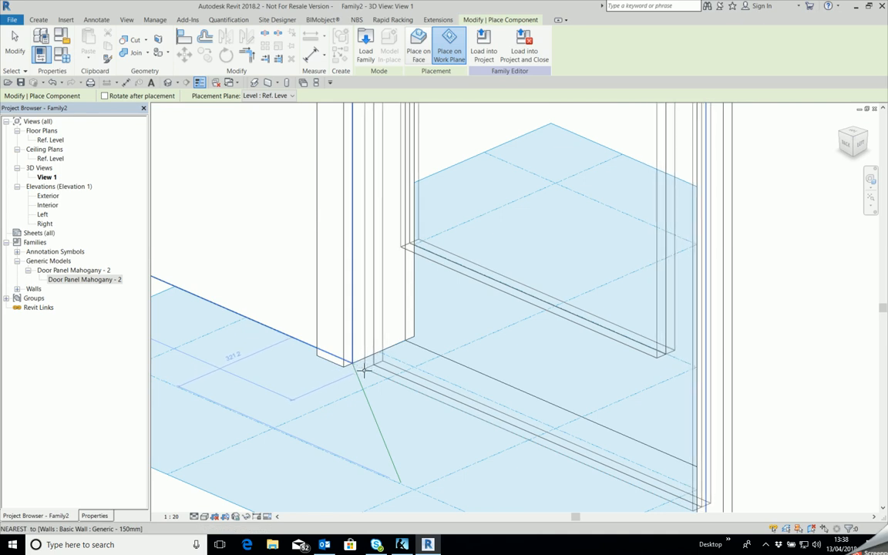
scroll(352, 363, "up", 2)
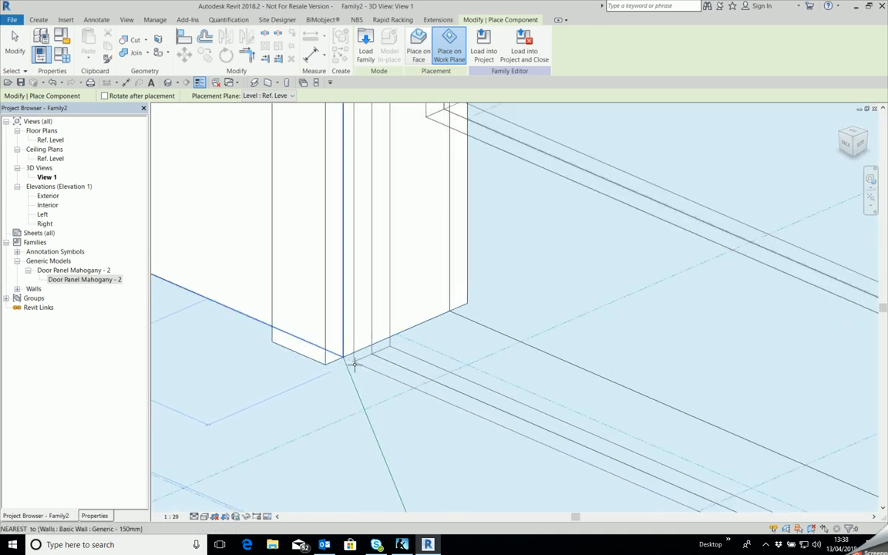
scroll(384, 340, "down", 3)
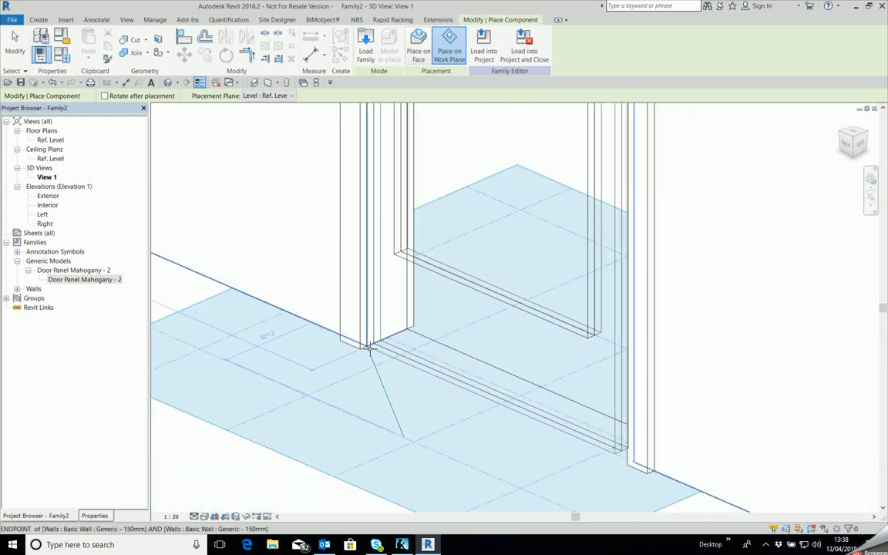
scroll(427, 339, "down", 2)
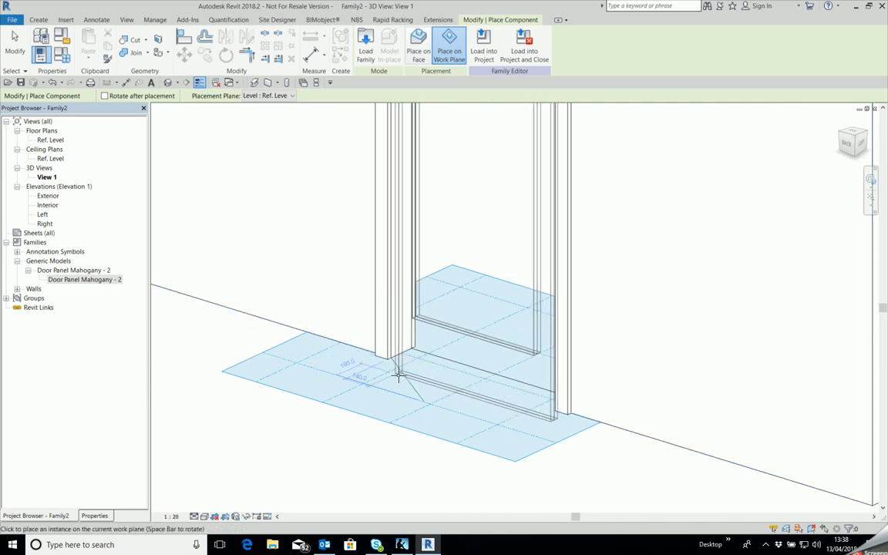
scroll(399, 374, "up", 3)
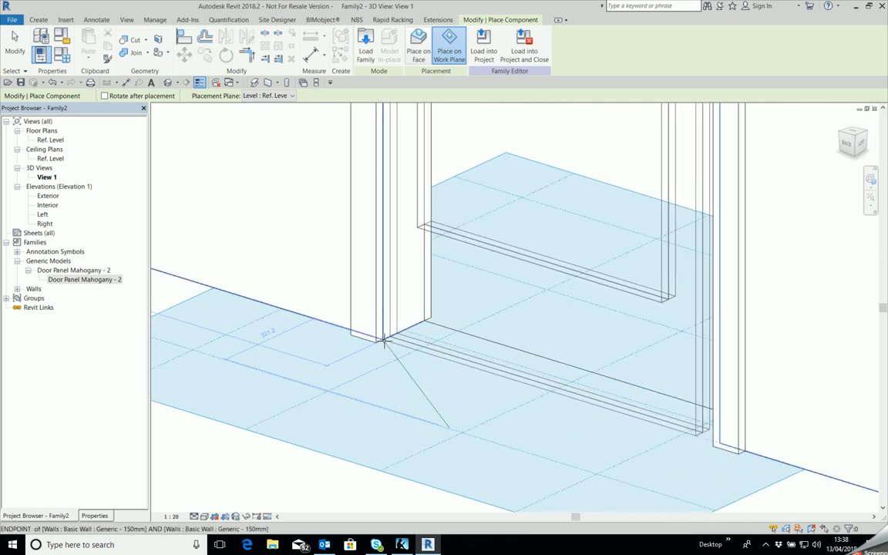
key("space")
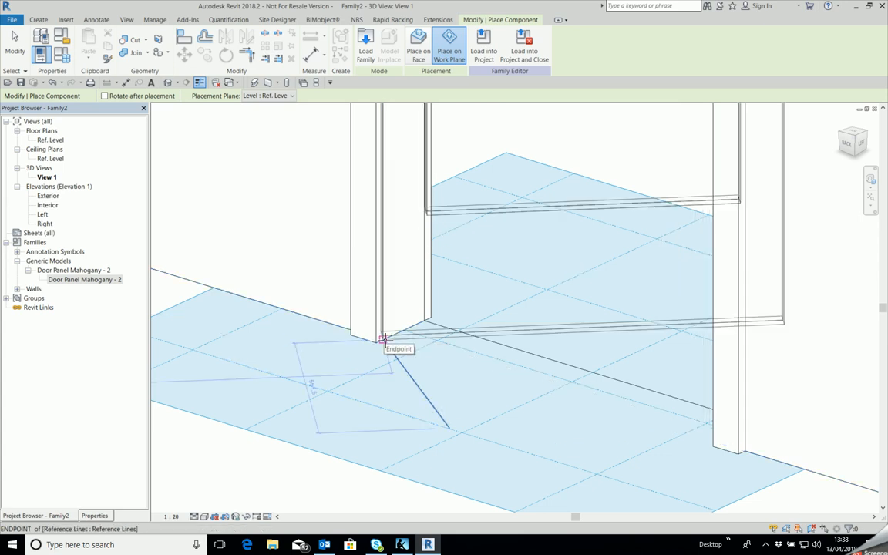
key("space")
key("space")
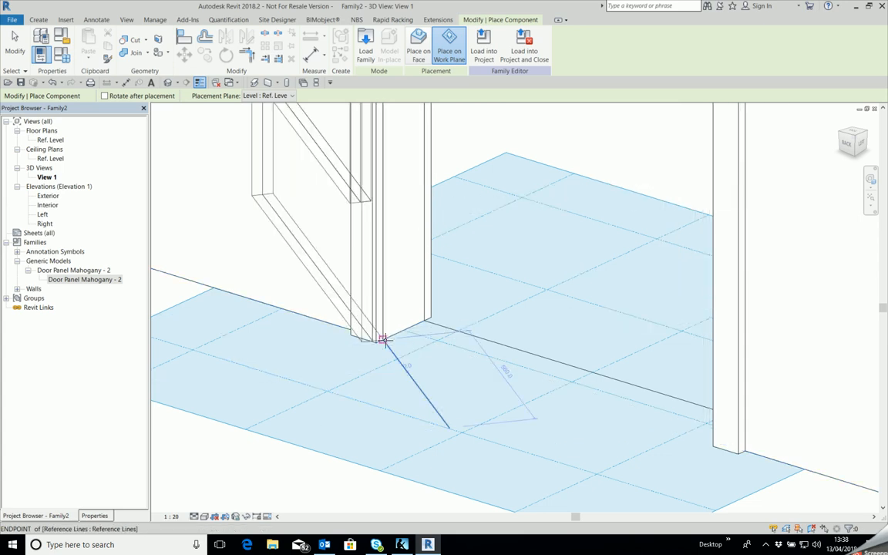
key("space")
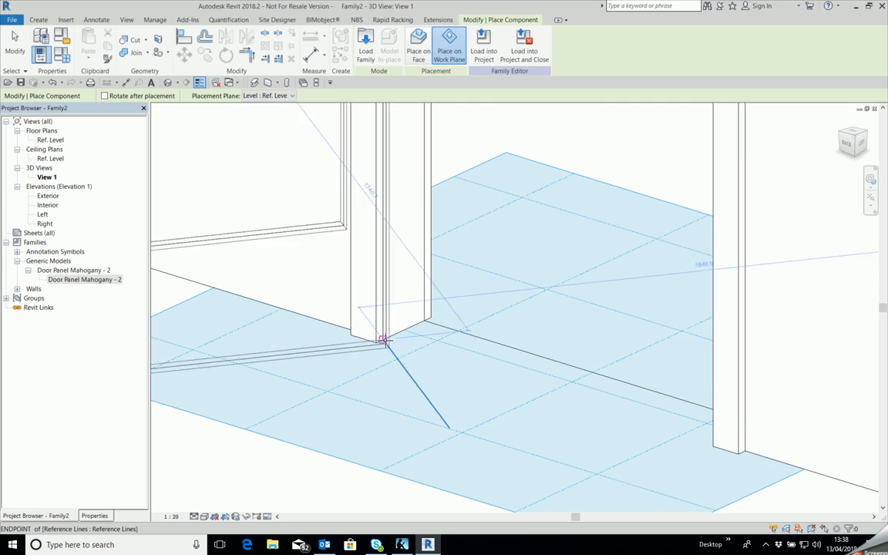
key("space")
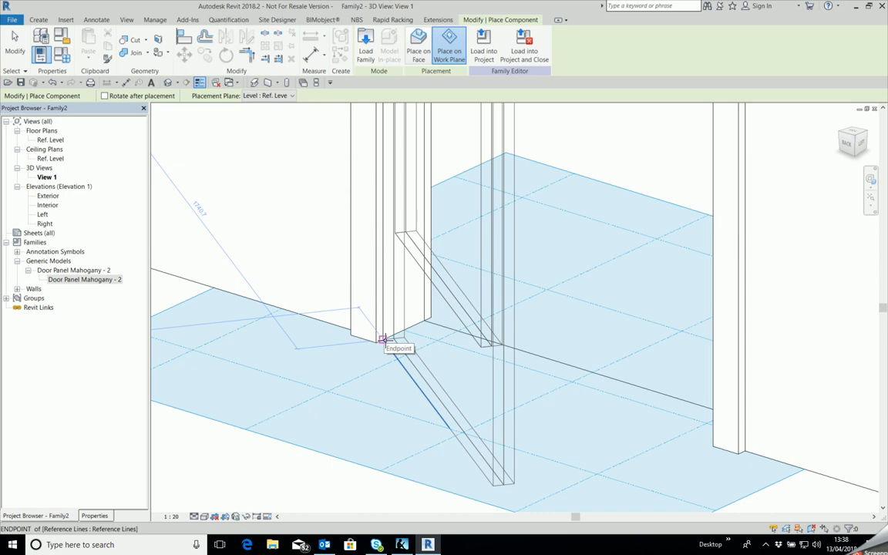
left_click(383, 340)
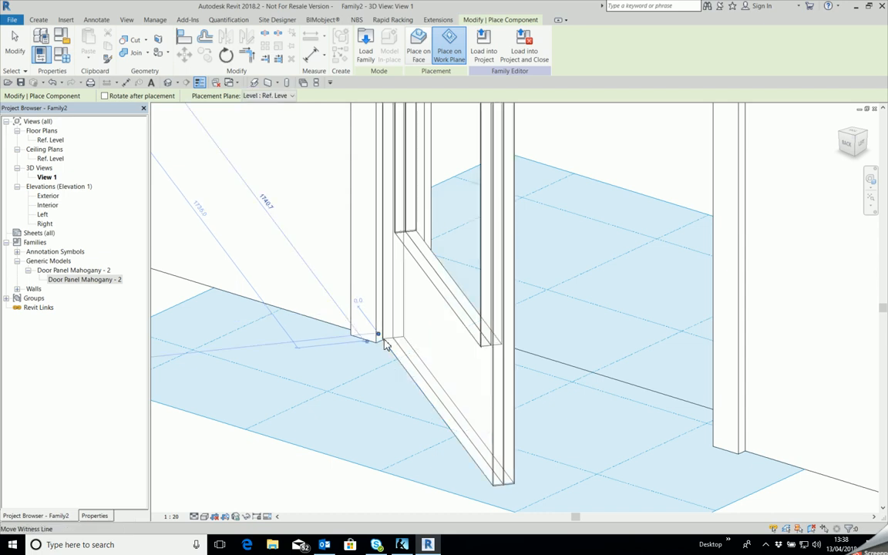
left_click(14, 43)
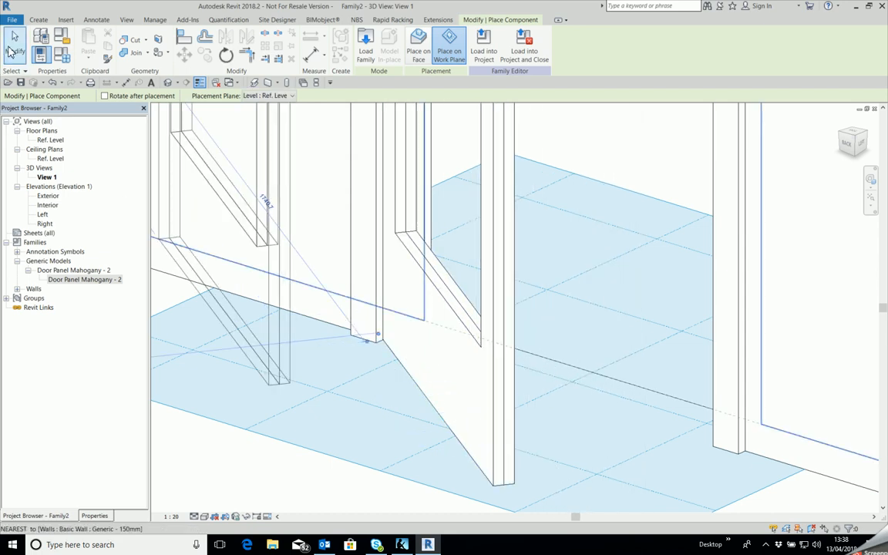
Step: Change the door panel's work plane by picking the plane of the angled reference line at its base
scroll(471, 370, "down", 5)
scroll(283, 464, "down", 2)
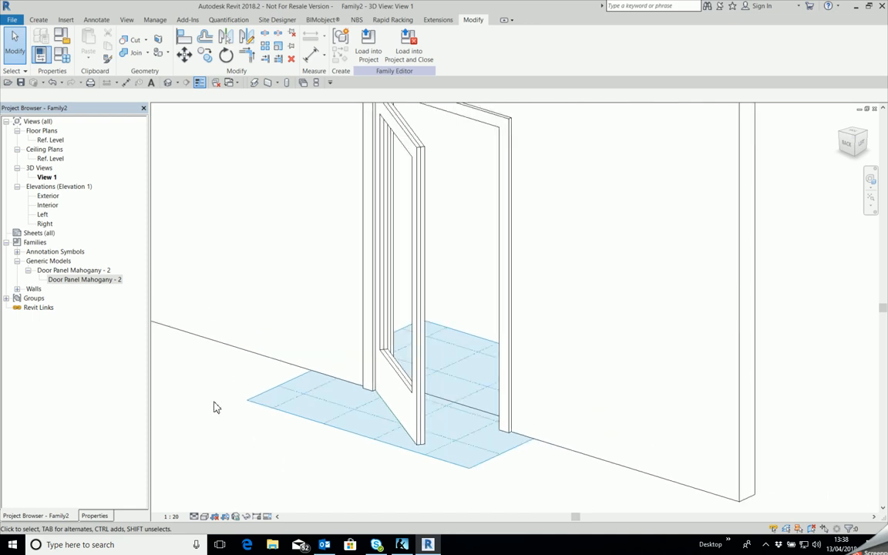
scroll(227, 412, "up", 1)
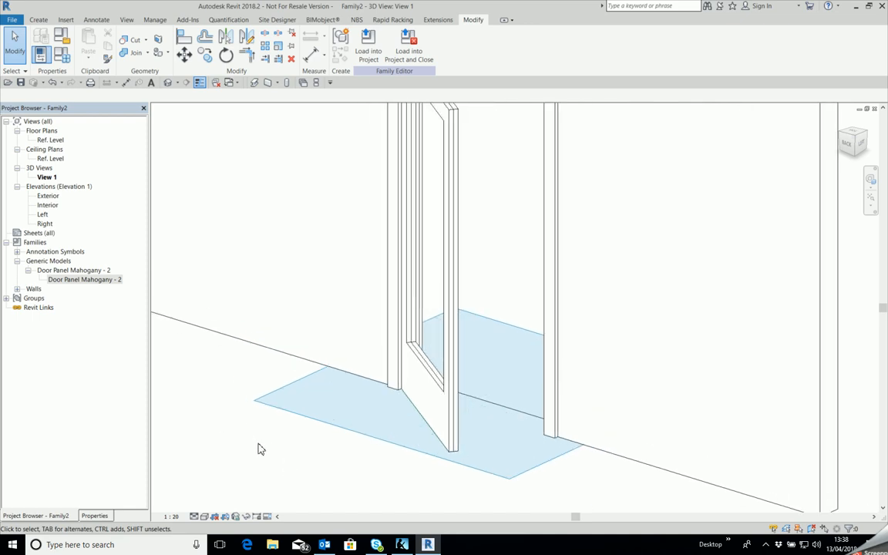
left_click(455, 420)
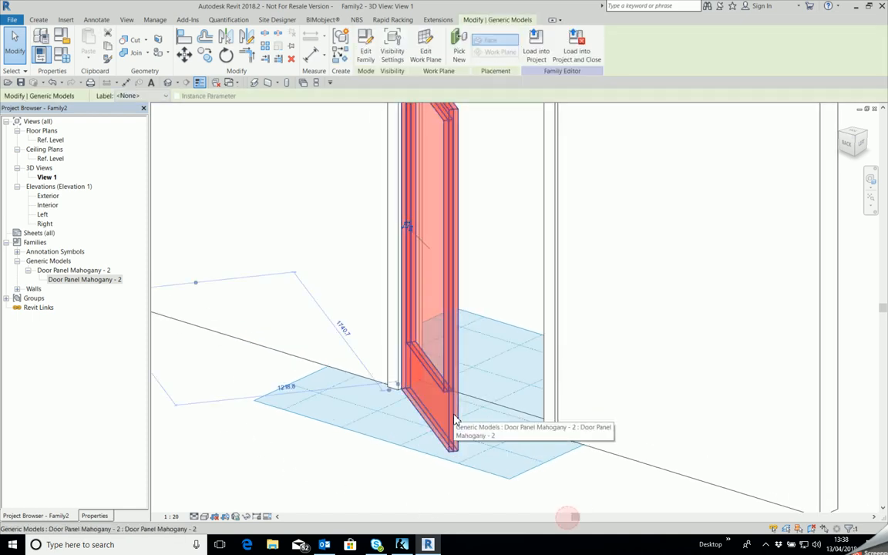
scroll(575, 426, "down", 2)
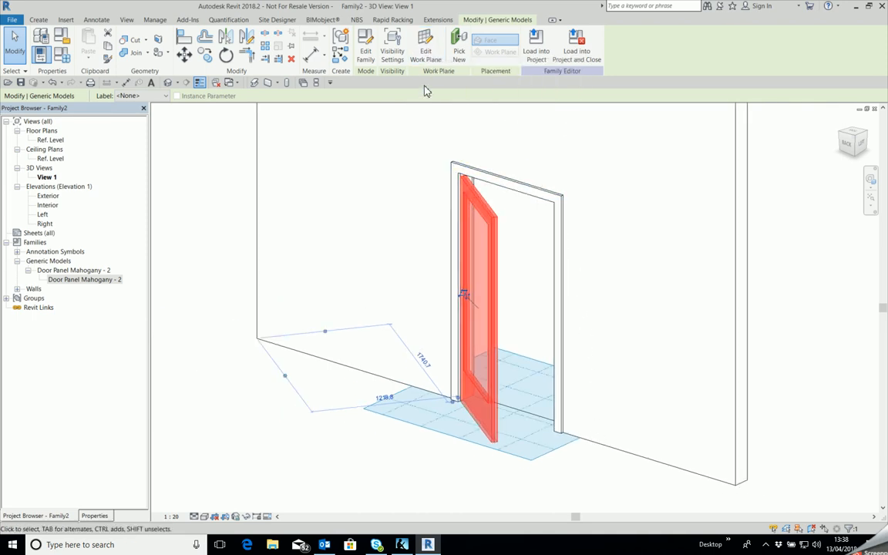
left_click(426, 53)
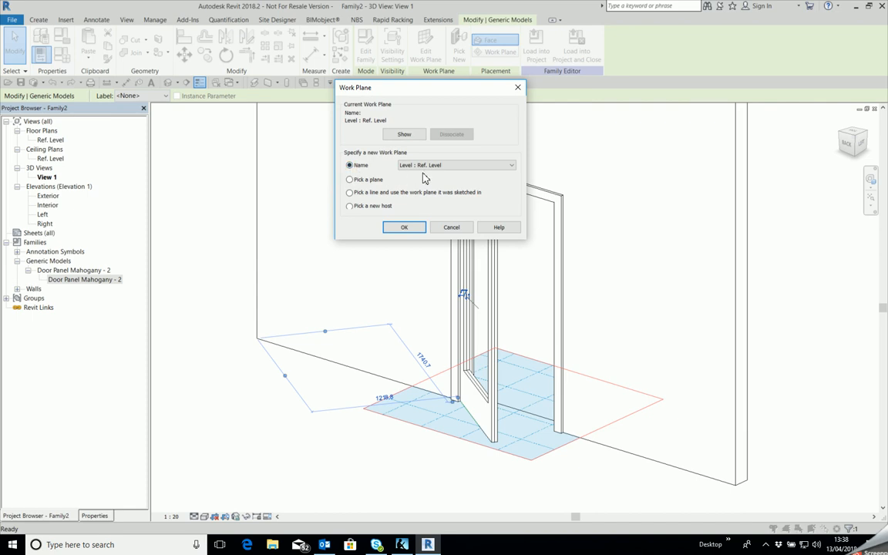
left_click(512, 165)
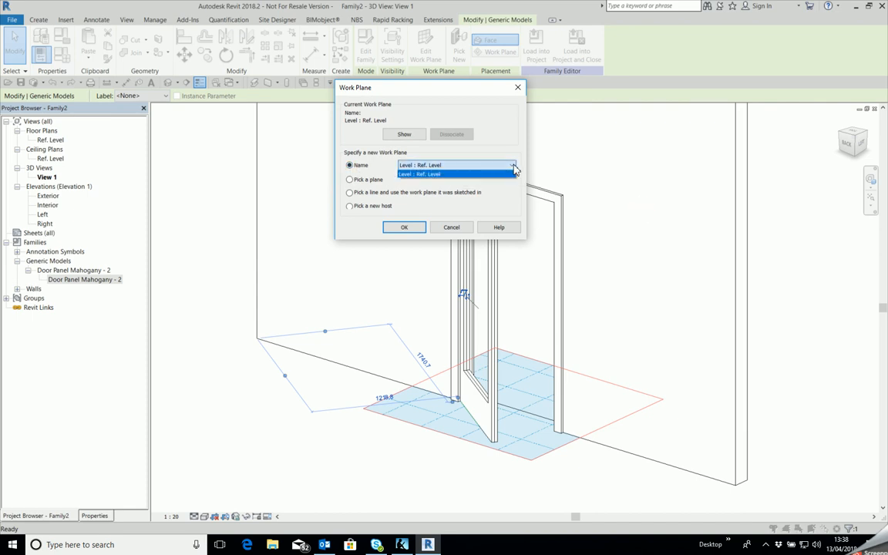
left_click(513, 167)
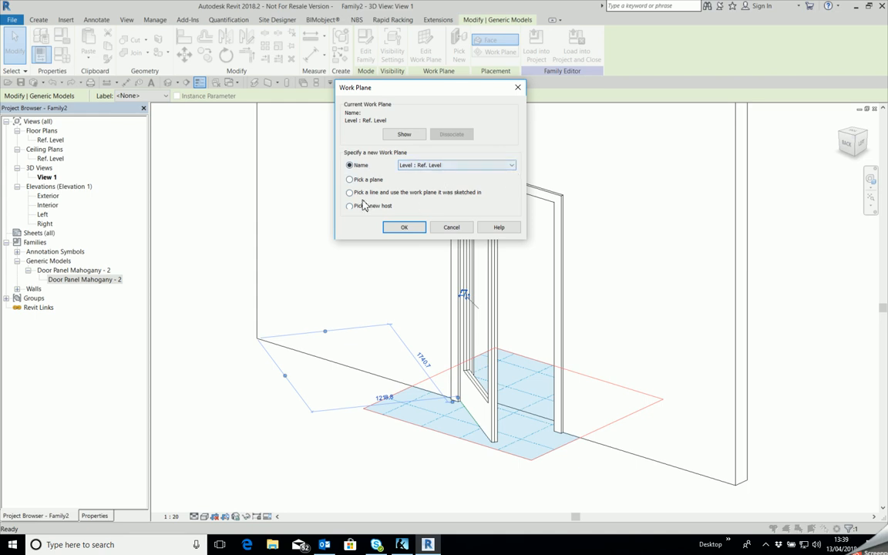
left_click(350, 181)
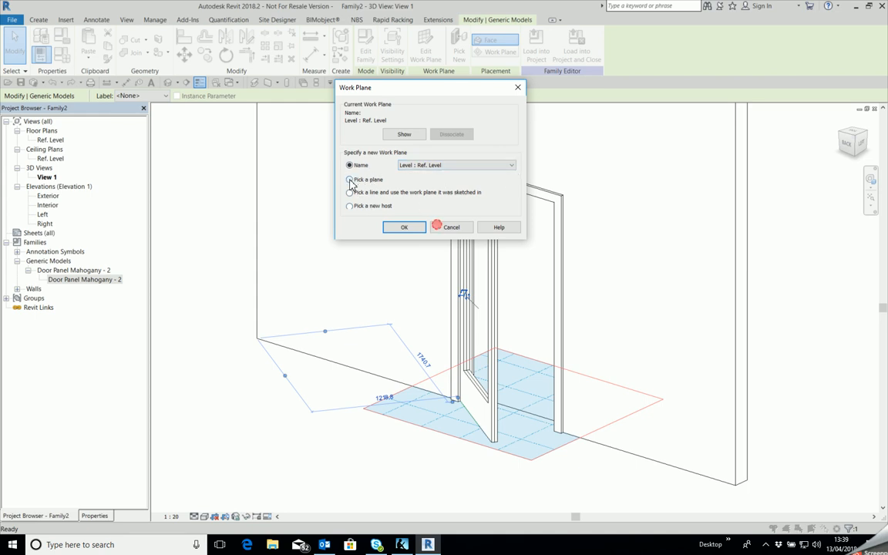
left_click(404, 227)
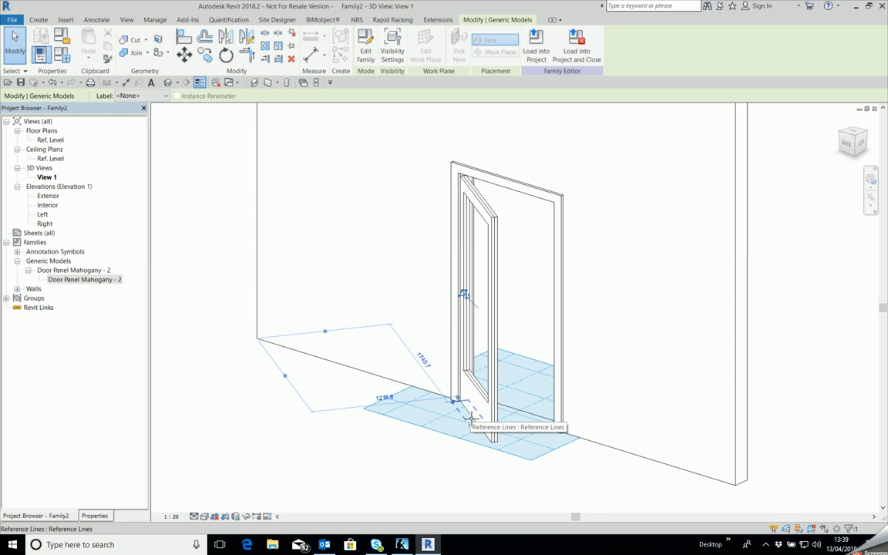
left_click(469, 418)
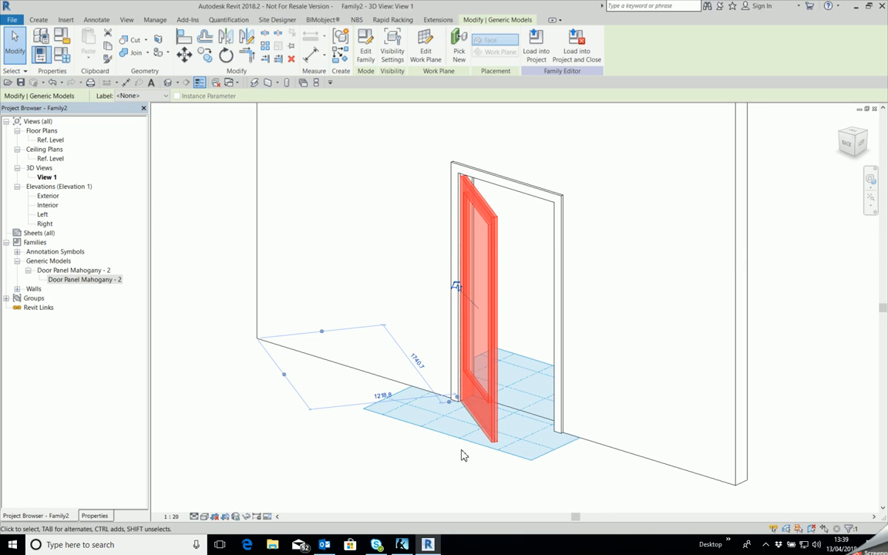
scroll(358, 406, "down", 3)
scroll(256, 337, "up", 2)
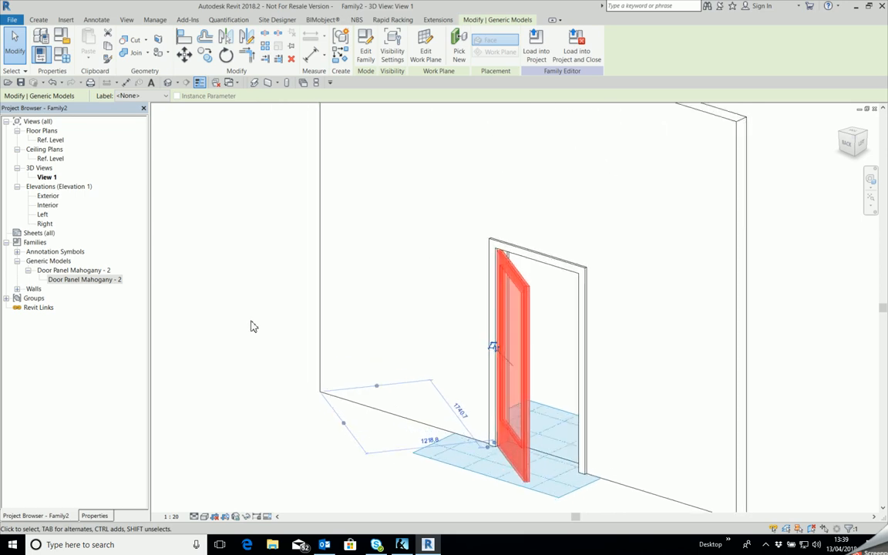
left_click(311, 399)
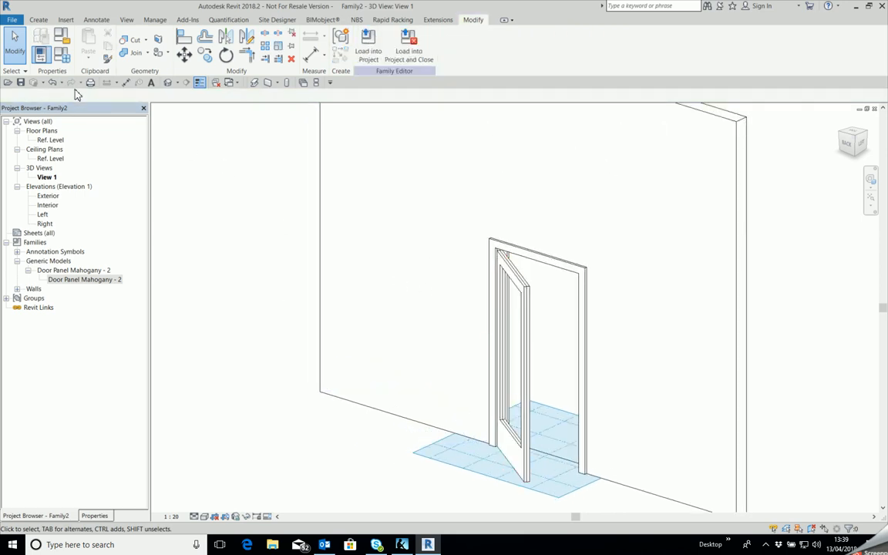
Step: Test the door panel's rotation by applying Door Swing values of 45° and 30° in the family types
scroll(277, 239, "down", 4)
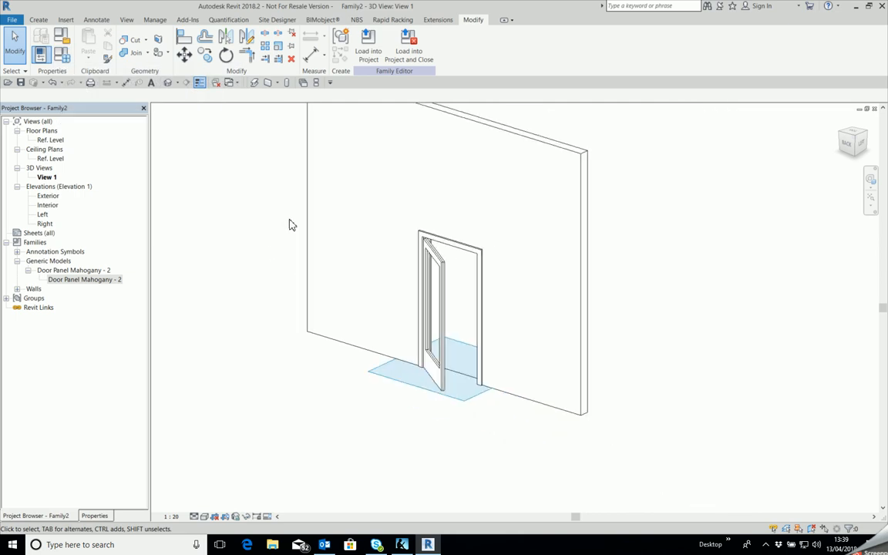
scroll(364, 493, "down", 1)
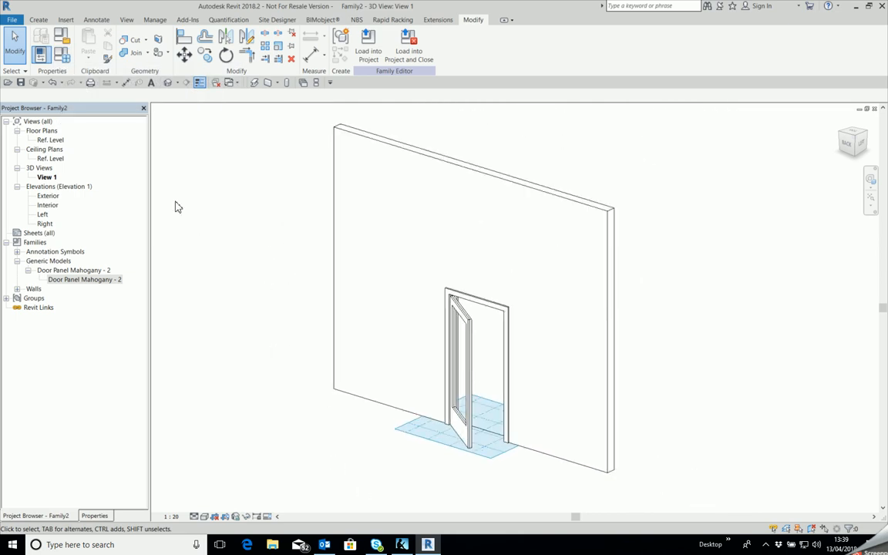
left_click(64, 58)
mouse_move(178, 107)
left_mouse_down()
mouse_move(192, 99)
mouse_move(180, 92)
left_mouse_up()
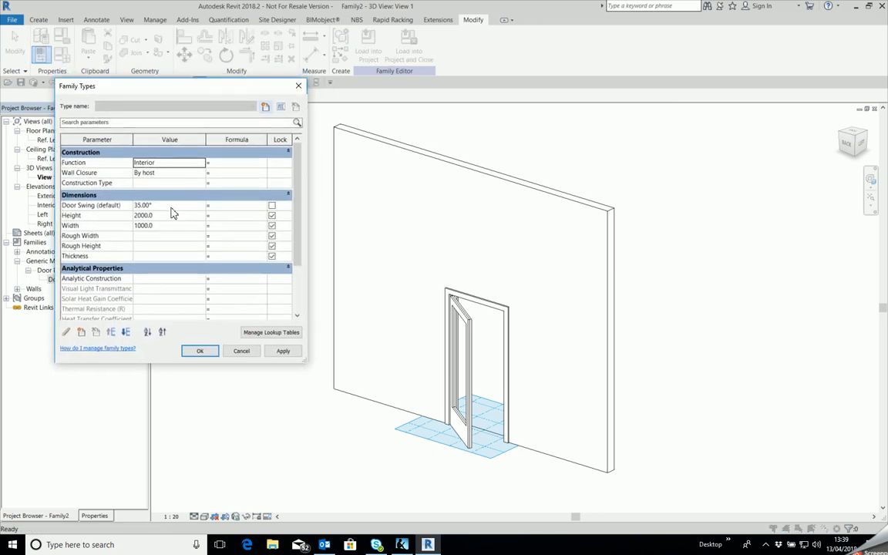
left_click(158, 207)
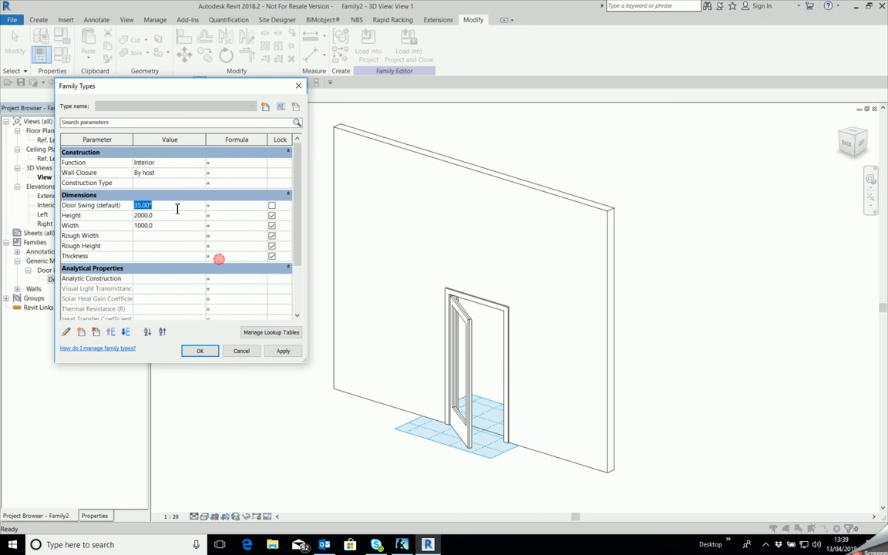
type("45")
left_click(283, 351)
left_click(176, 207)
type("30")
left_click(283, 351)
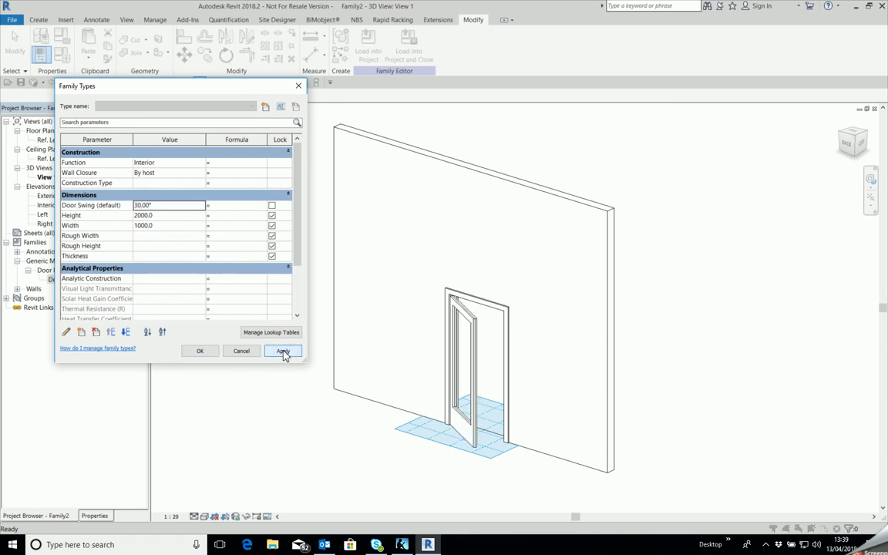
Step: Set the Door Swing parameter to 45° and accept the family types
left_click(172, 205)
type("45")
left_click(282, 352)
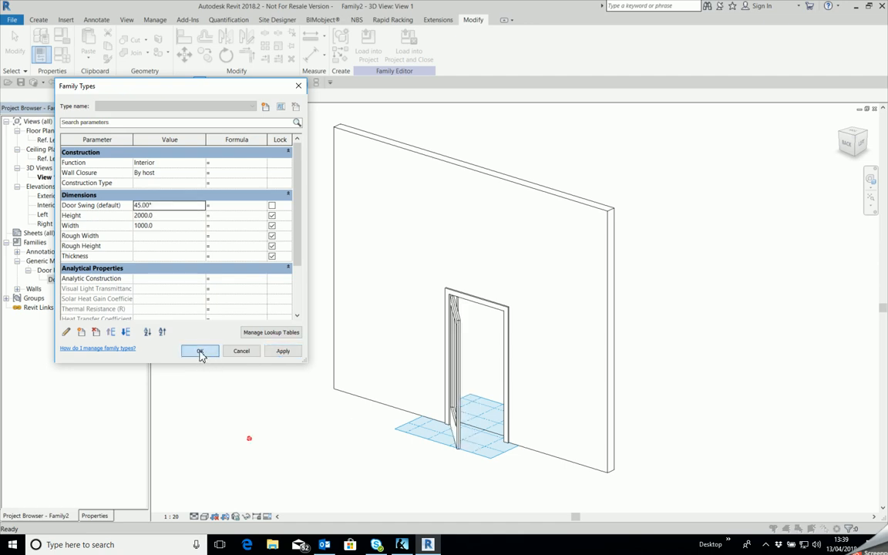
left_click(199, 354)
left_click(277, 291)
scroll(535, 248, "down", 3)
scroll(511, 238, "up", 2)
scroll(486, 401, "up", 2)
scroll(462, 439, "down", 2)
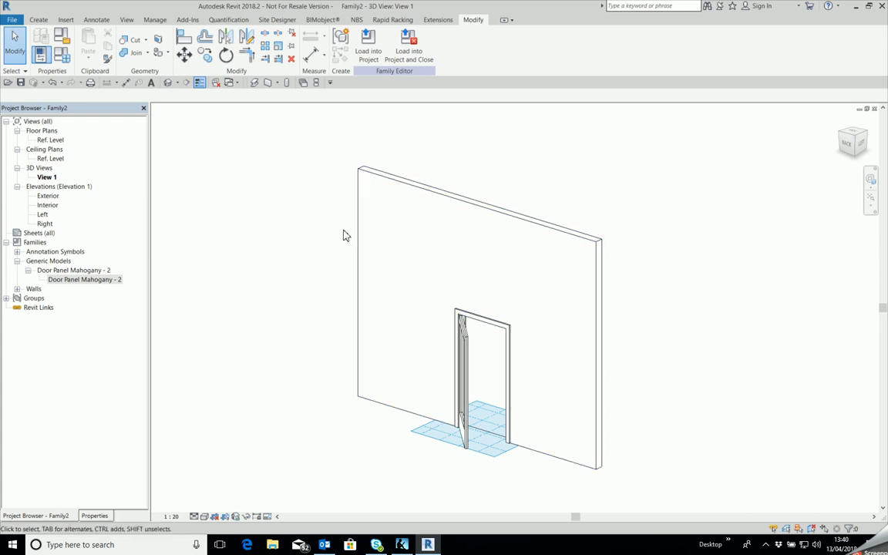
scroll(308, 209, "down", 2)
scroll(388, 270, "up", 2)
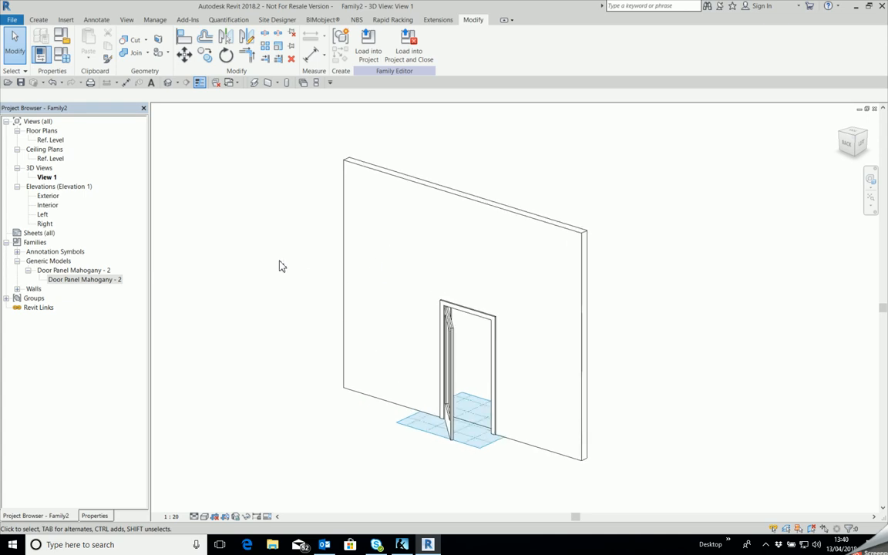
left_click(213, 209)
left_click_drag(267, 348, 291, 389)
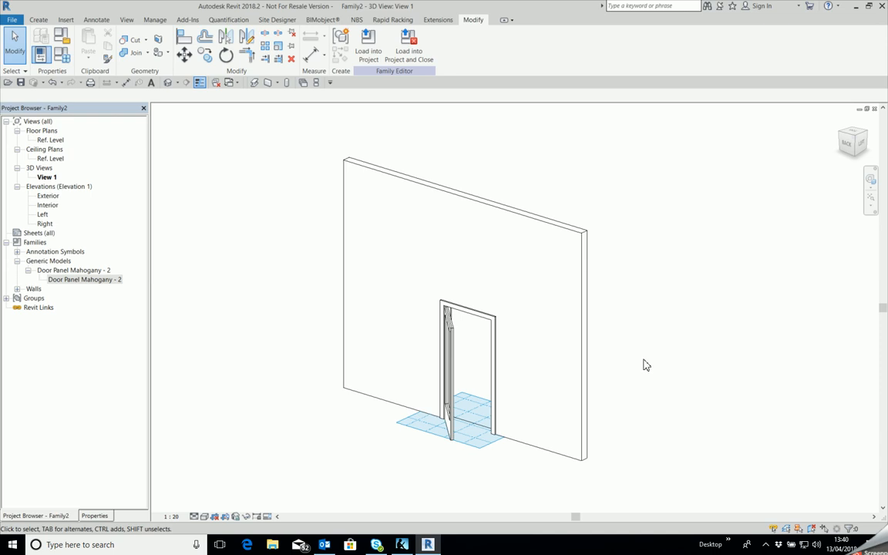
left_click(766, 546)
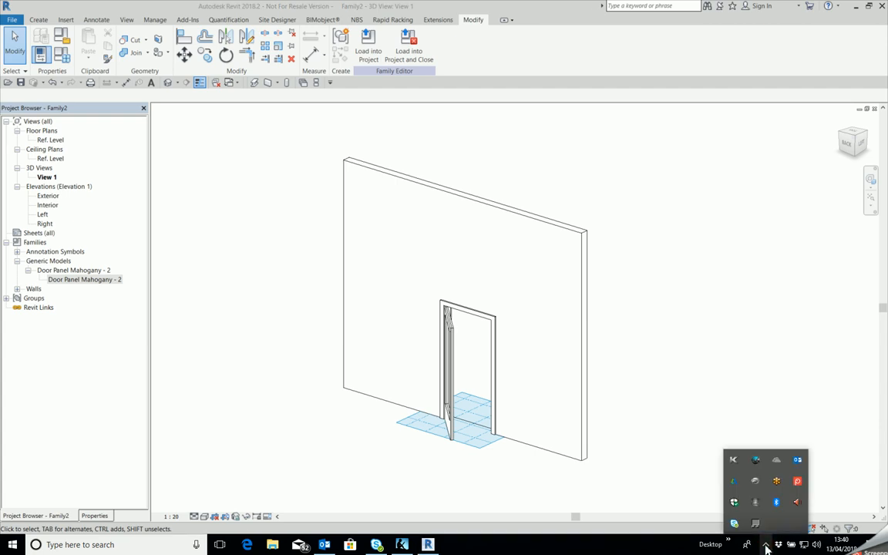
left_click(797, 482)
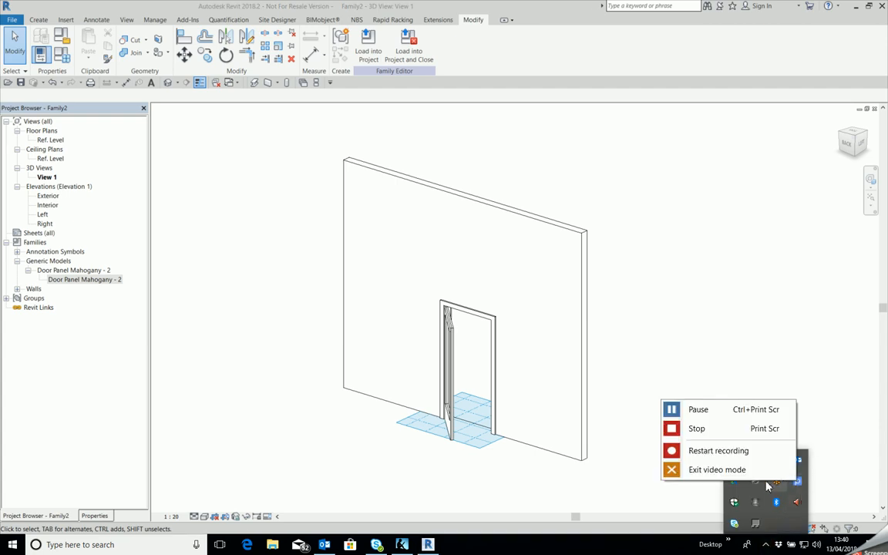
left_click(698, 428)
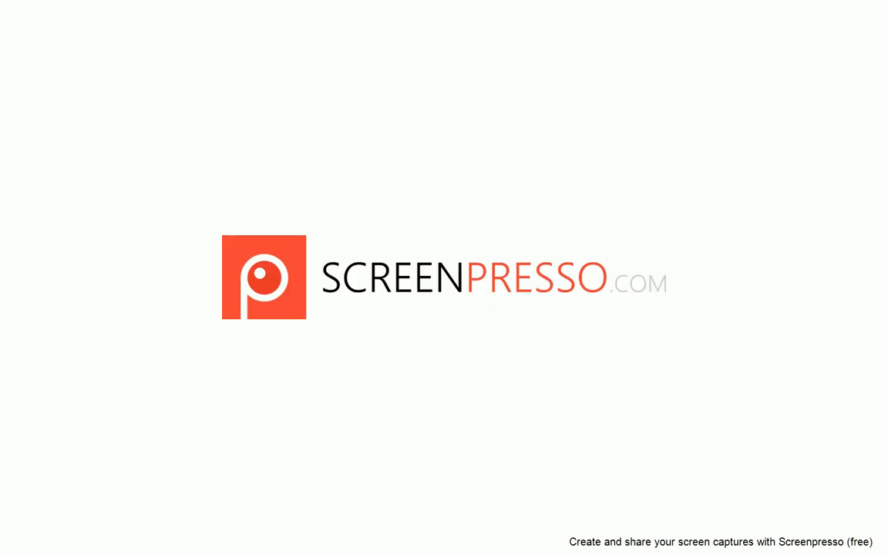